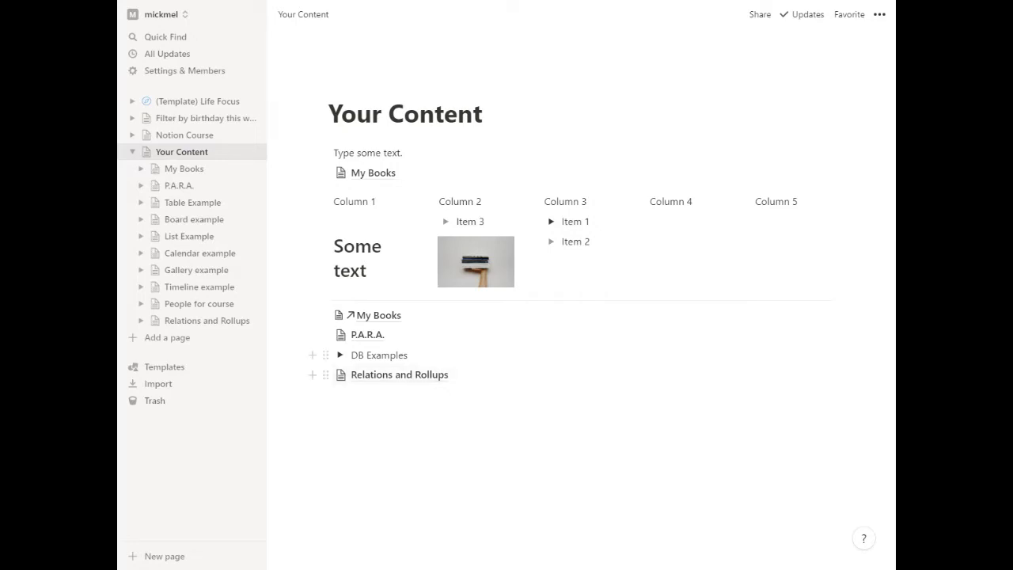
Open the Relations and Rollups page and create a table view named after the person assigned to Projects C and F.
click(388, 379)
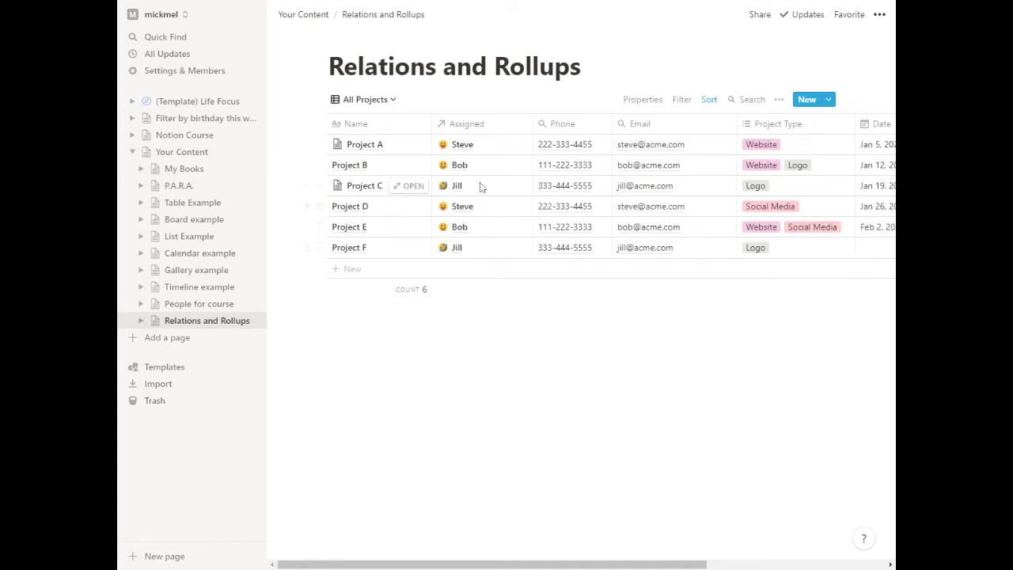
click(388, 100)
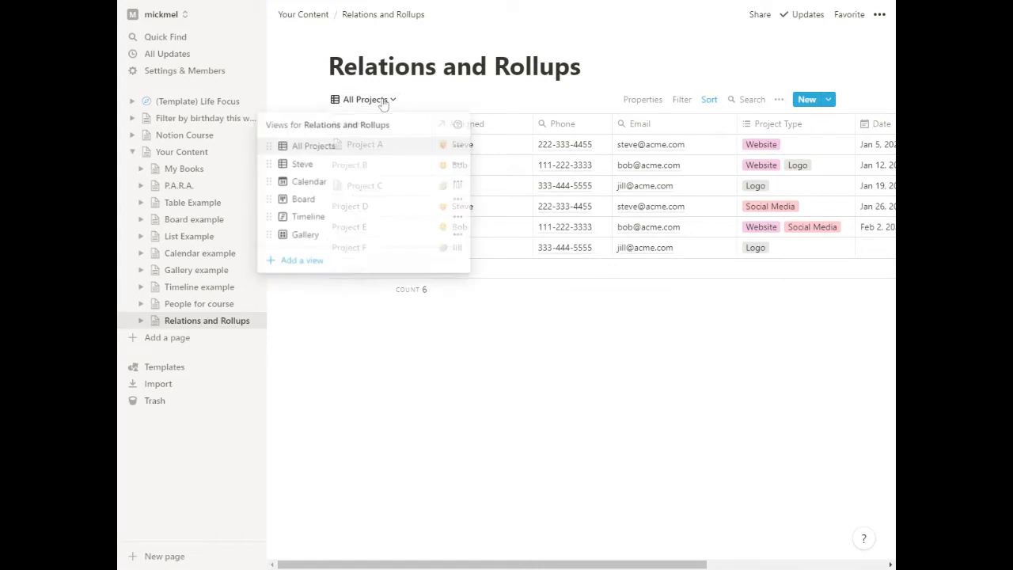
click(309, 262)
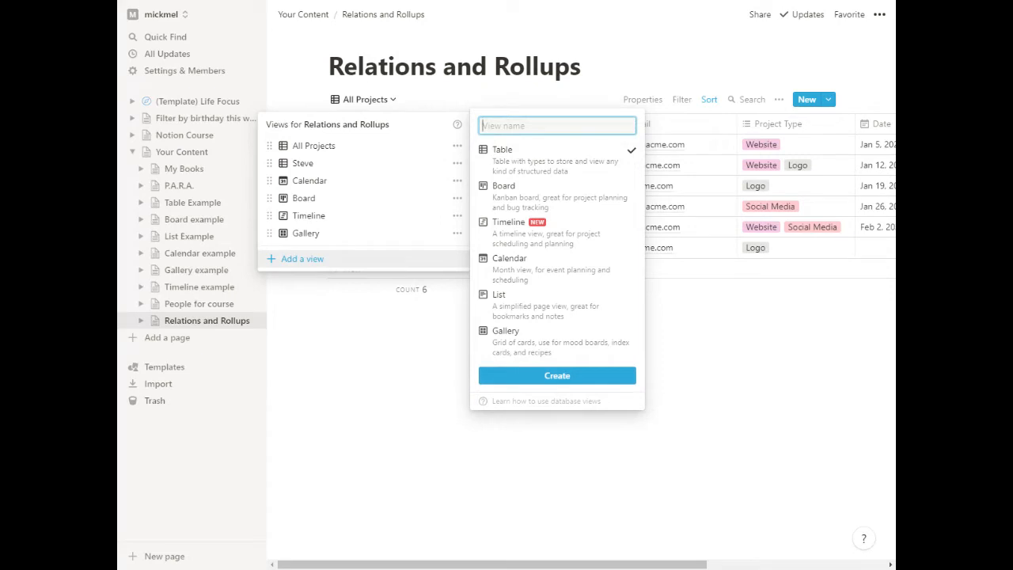
click(556, 376)
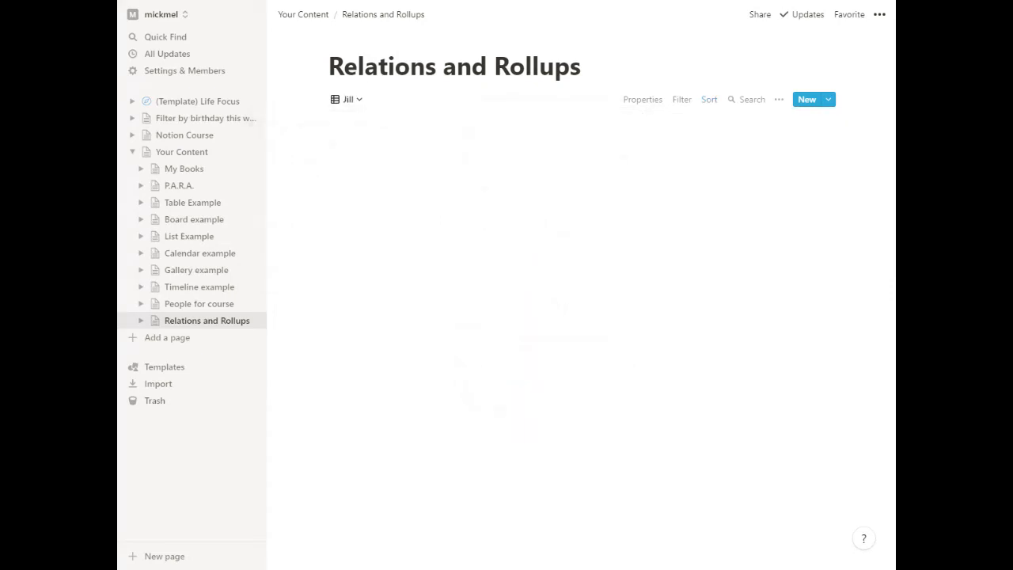
Filter the new table view to records where Assigned contains the person responsible for Projects C and F.
click(643, 100)
click(681, 99)
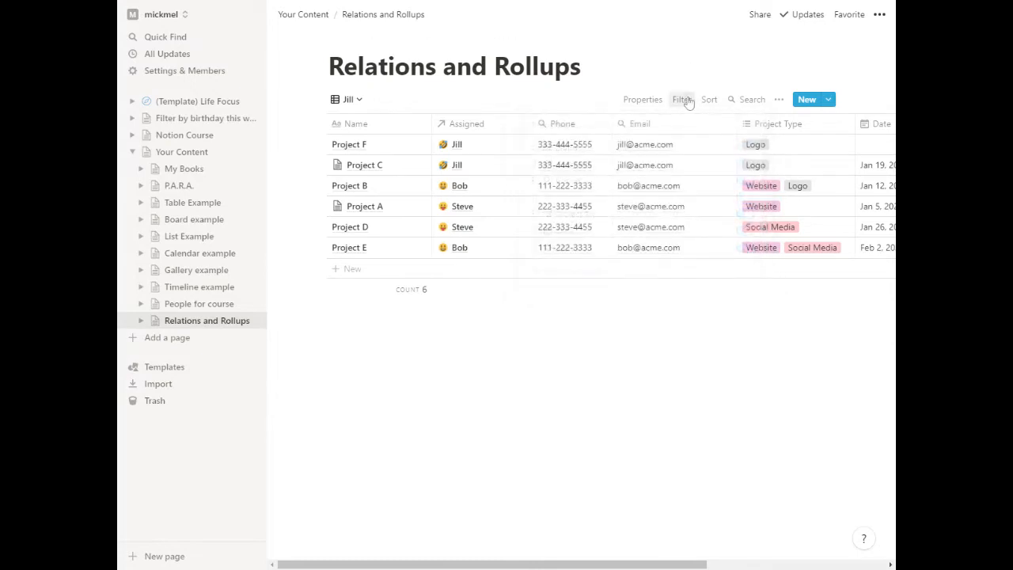
click(683, 100)
click(546, 222)
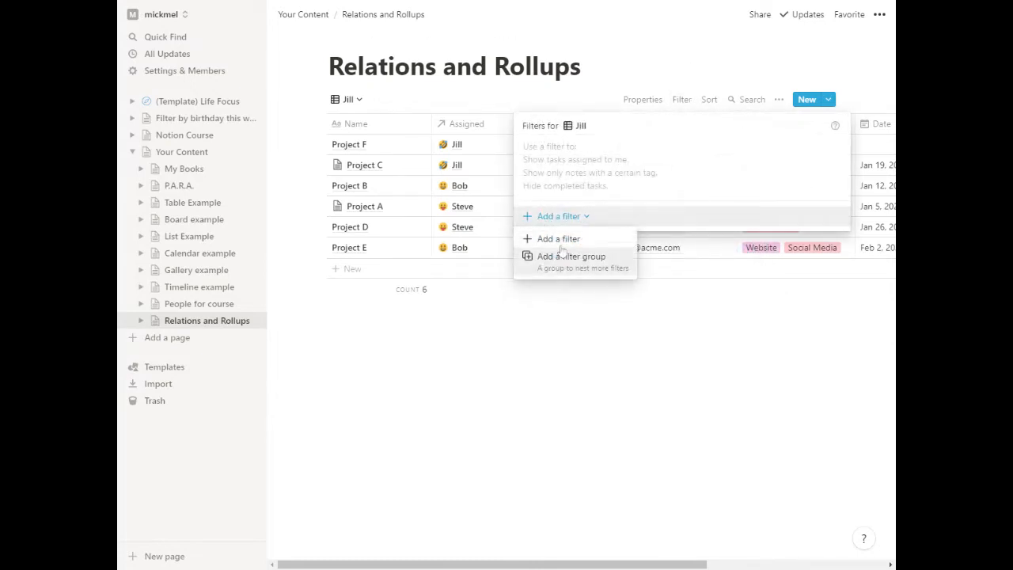
click(562, 240)
click(594, 151)
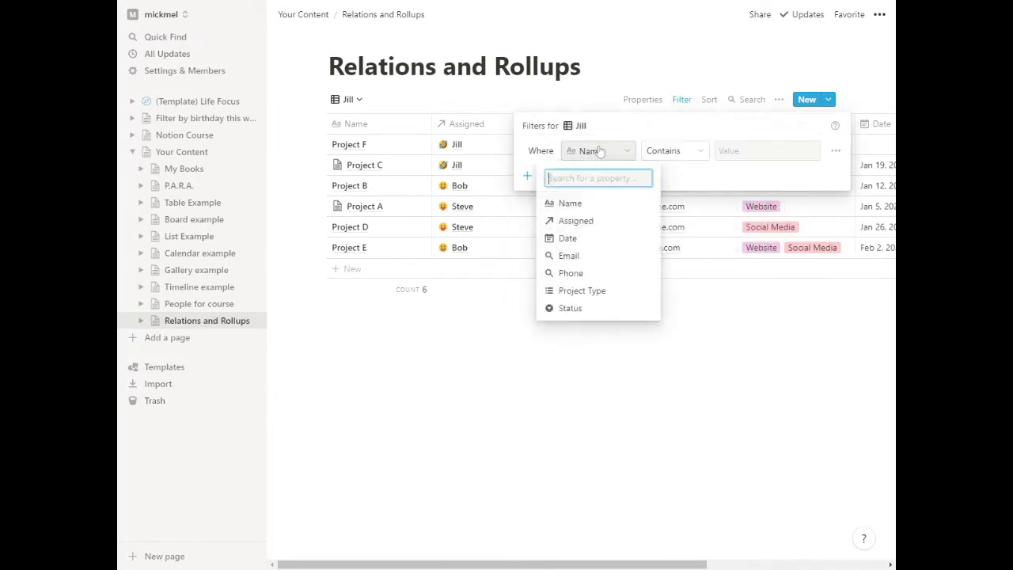
click(595, 225)
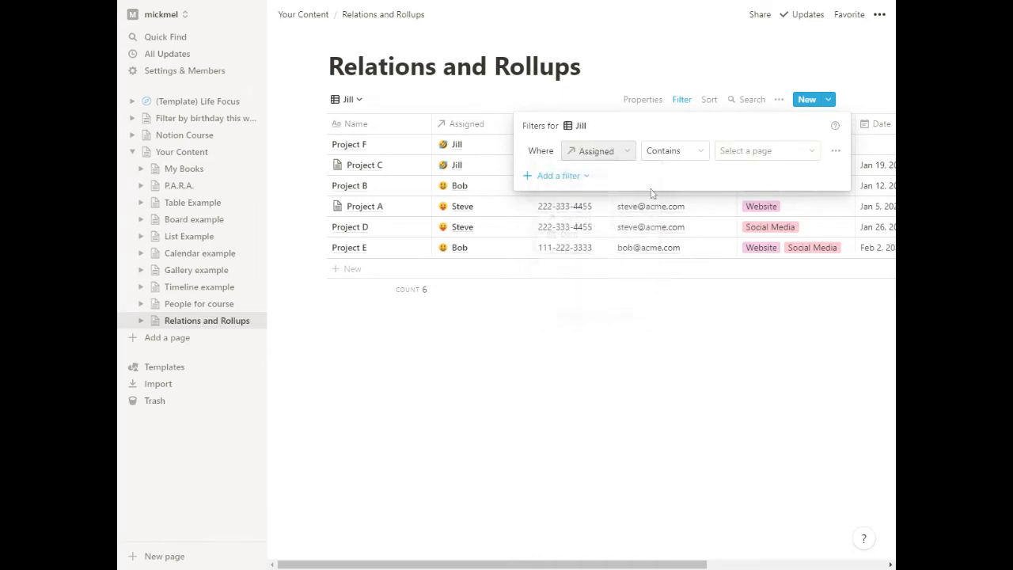
click(752, 150)
click(746, 250)
click(412, 349)
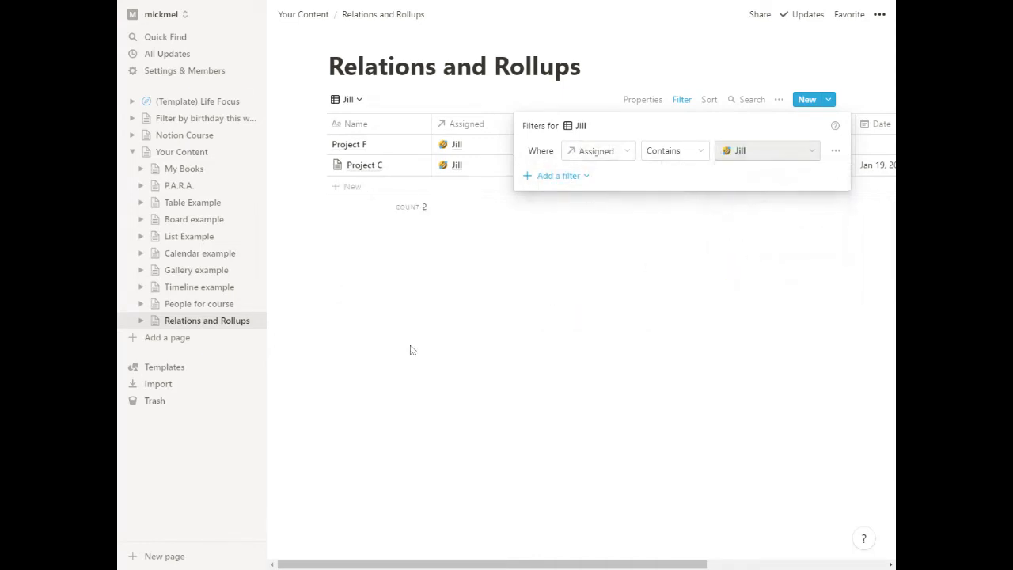
click(411, 348)
Switch the database back to the All Projects view and return to the Your Content page.
click(359, 102)
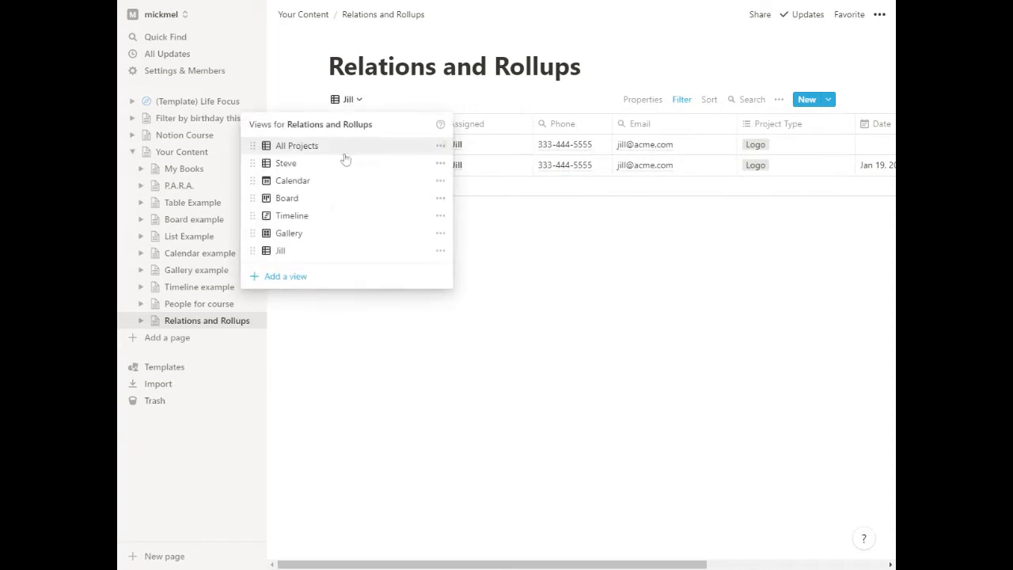
click(343, 154)
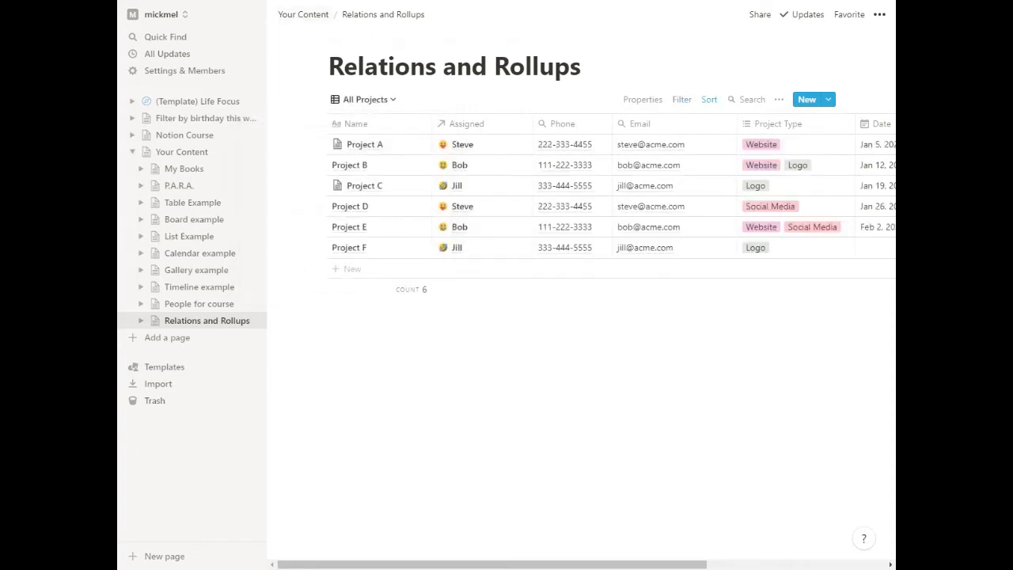
click(186, 152)
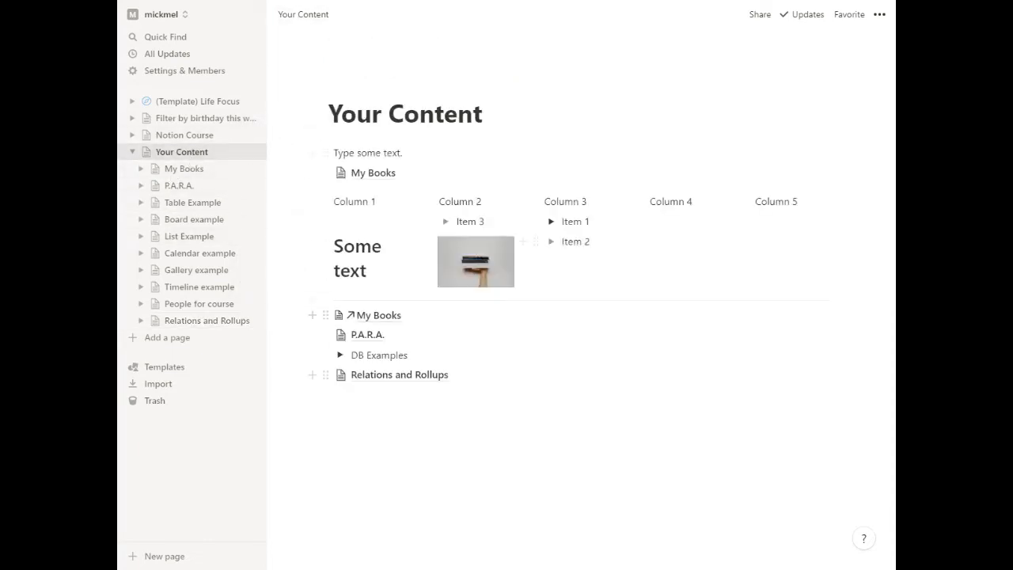
Reopen Relations and Rollups to check the saved assignee view, restore All Projects, and return to Your Content.
click(375, 376)
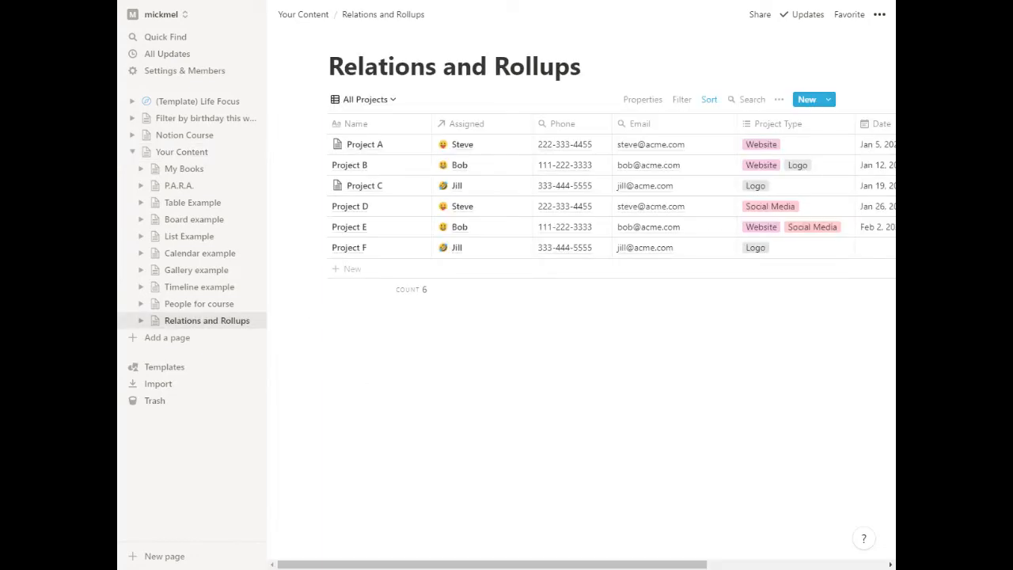
click(365, 99)
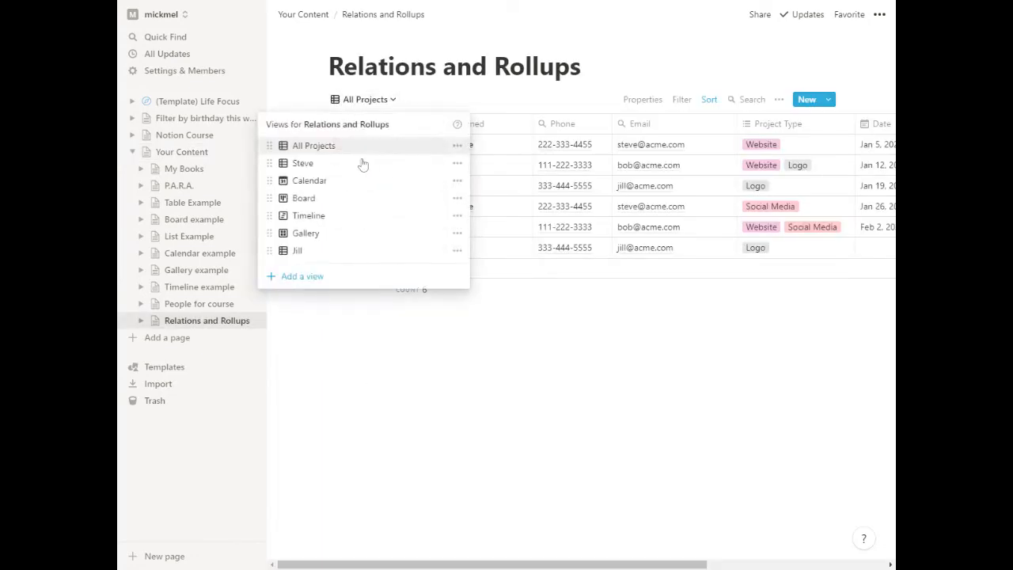
click(335, 250)
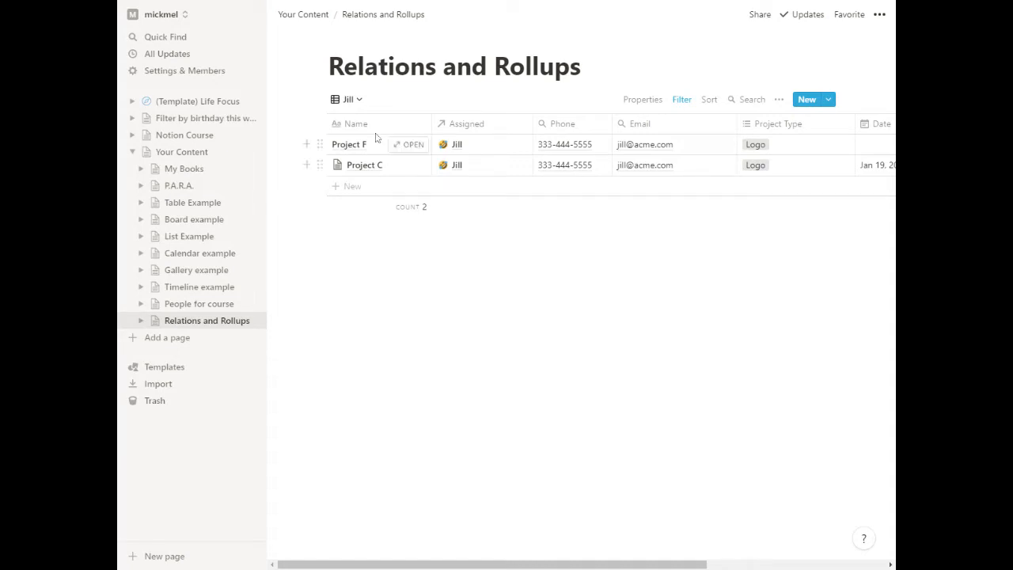
click(350, 100)
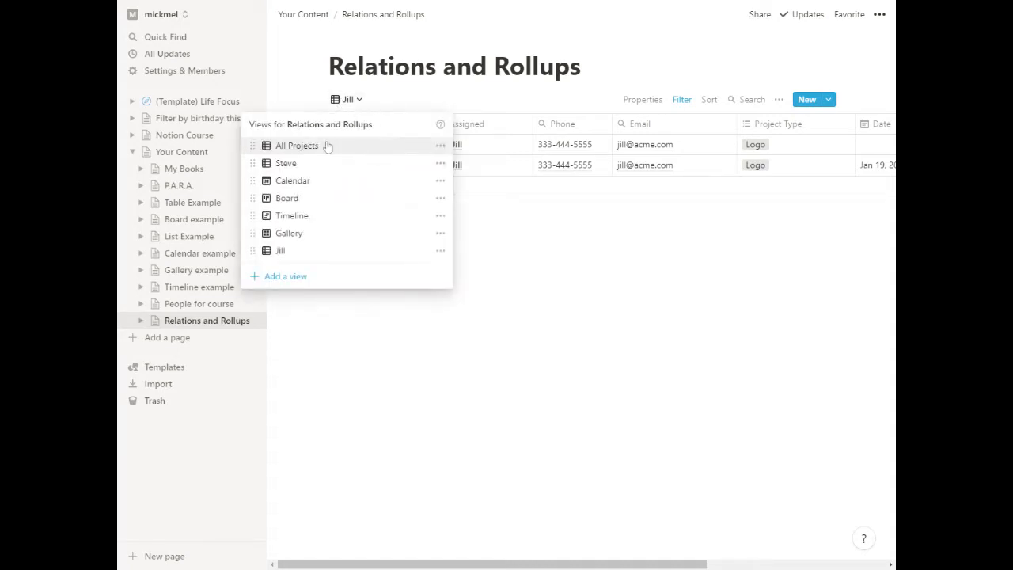
click(328, 146)
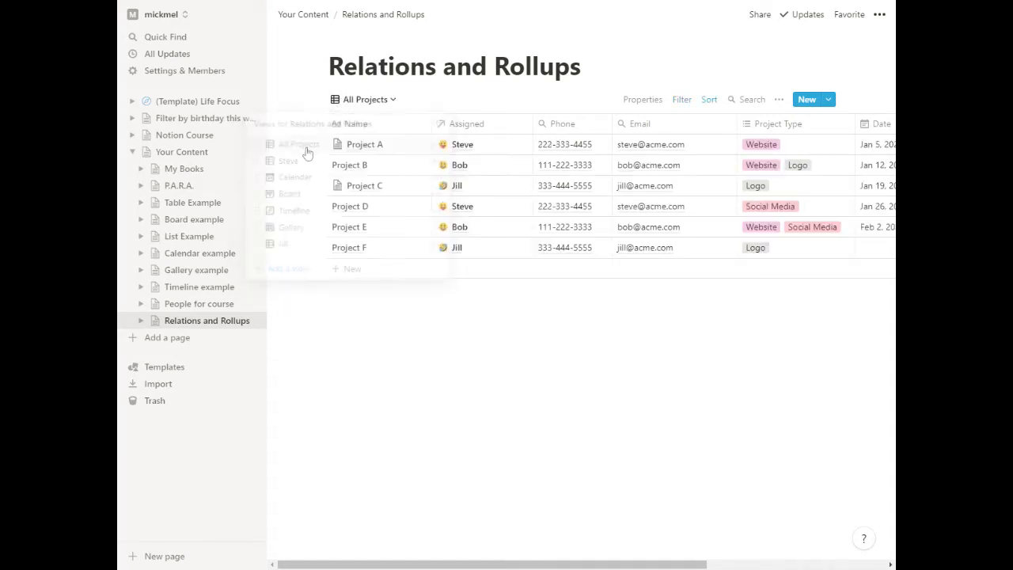
click(186, 154)
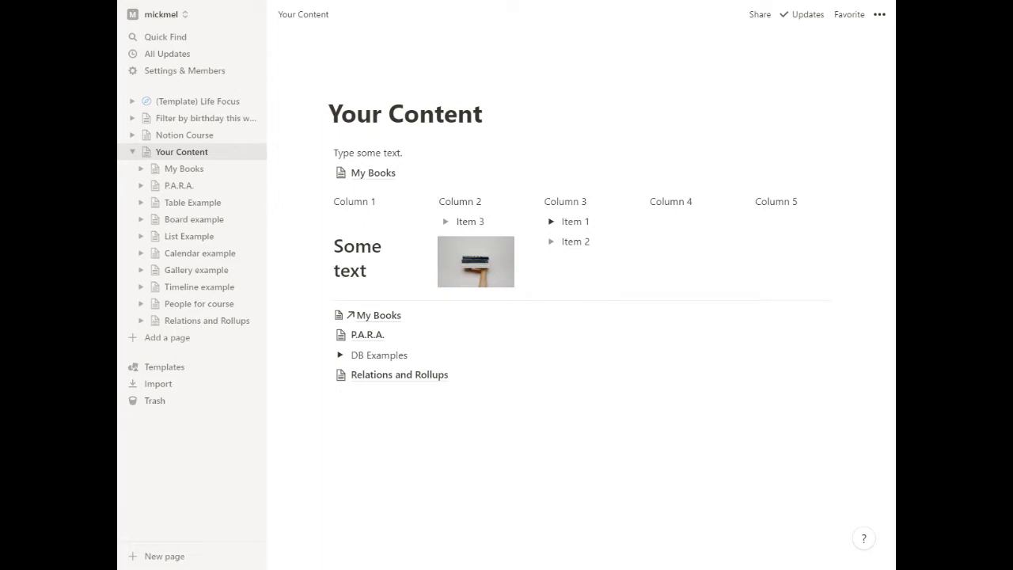
click(378, 396)
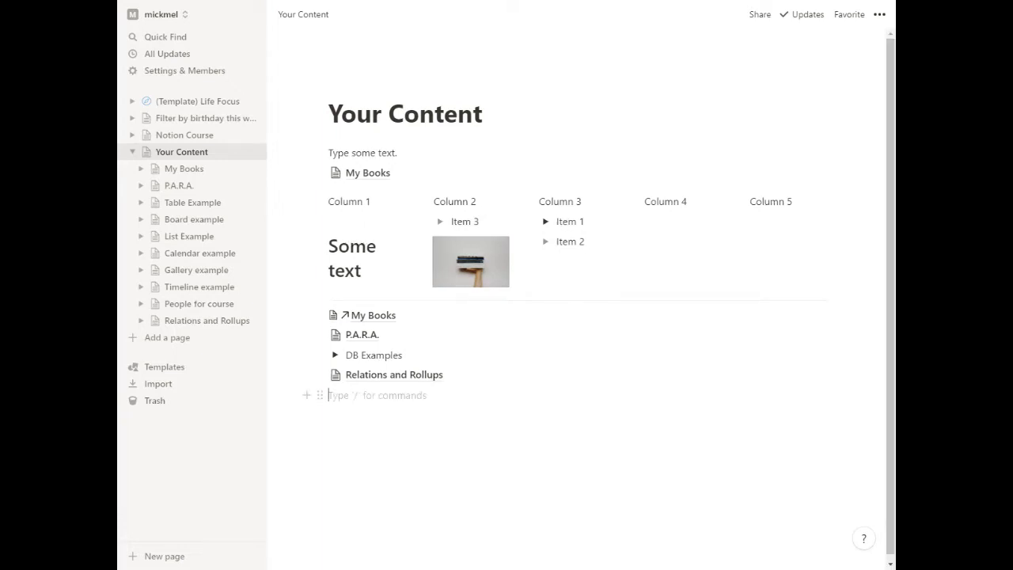
text(/link)
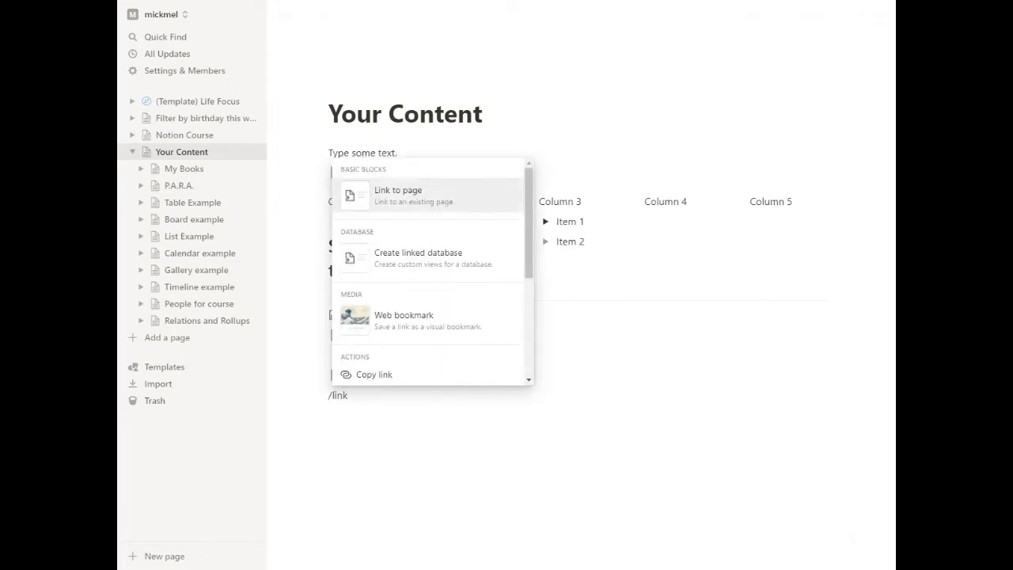
click(426, 260)
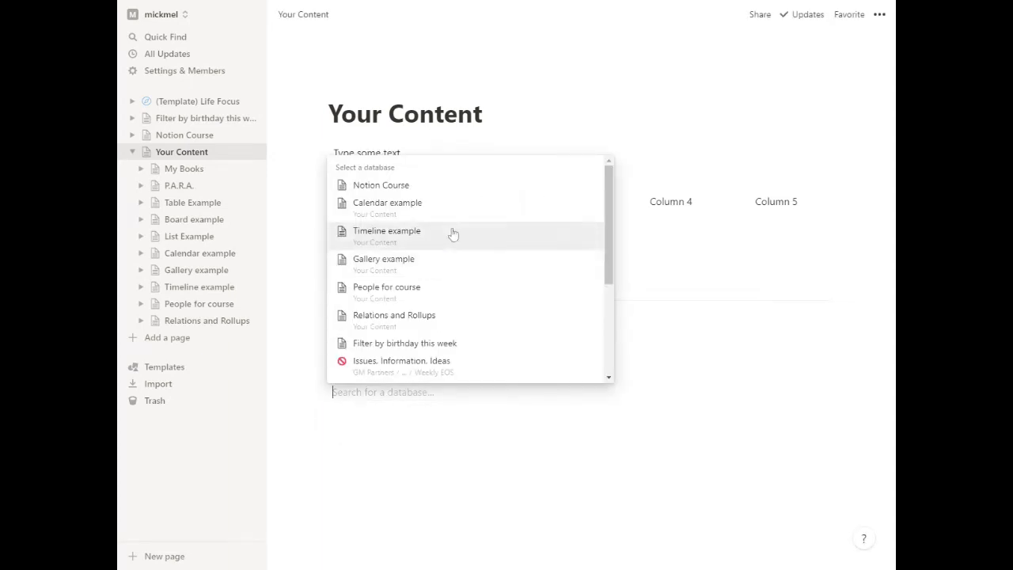
click(732, 382)
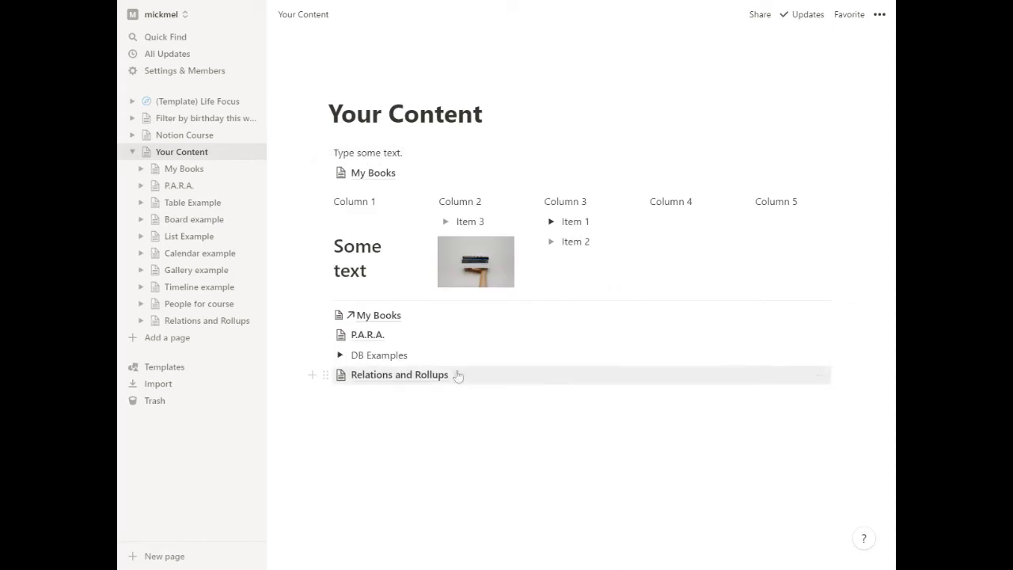
Insert a linked database of Relations and Rollups below the last page link on Your Content.
click(380, 395)
text(/link)
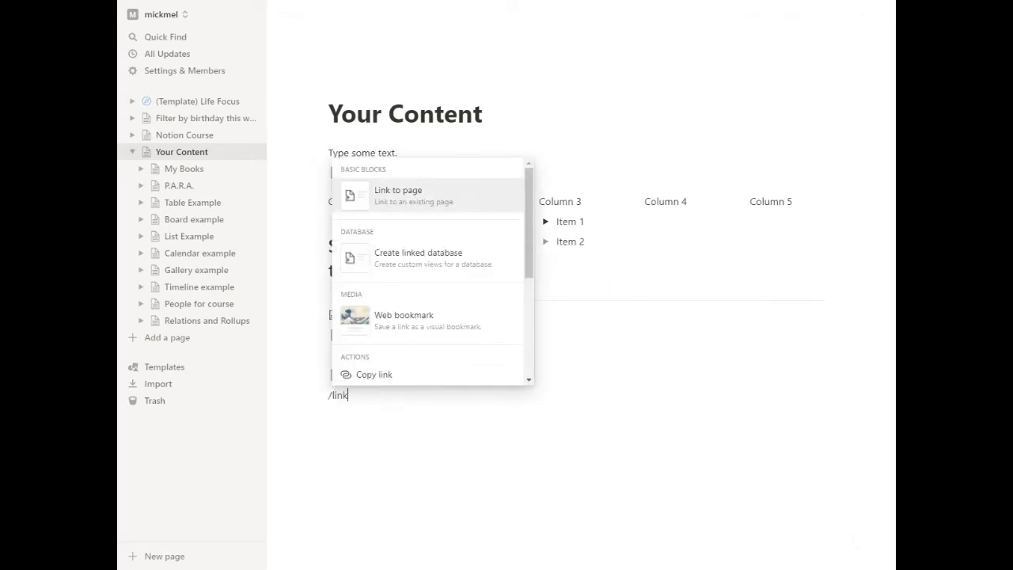
click(420, 257)
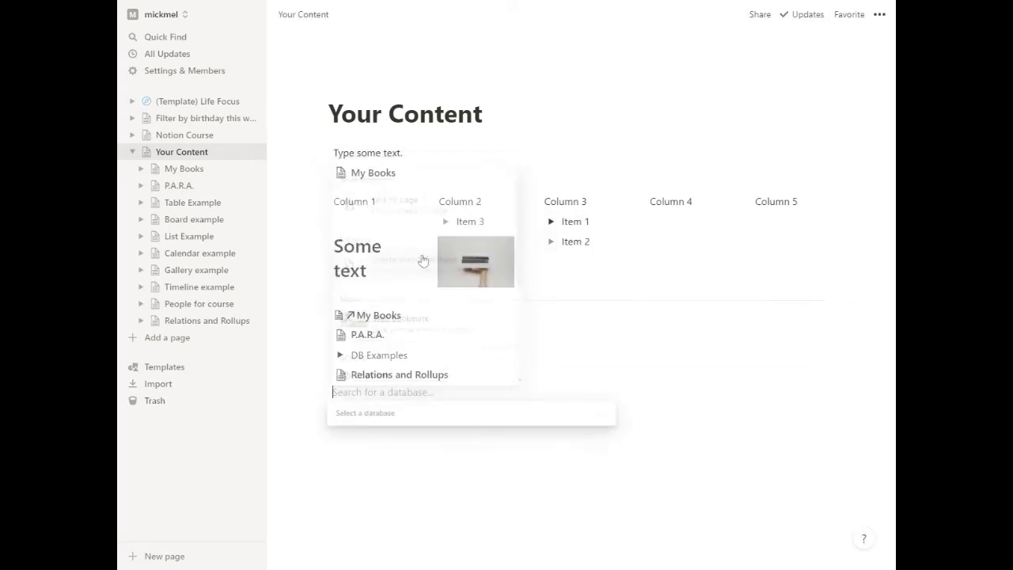
text(rela)
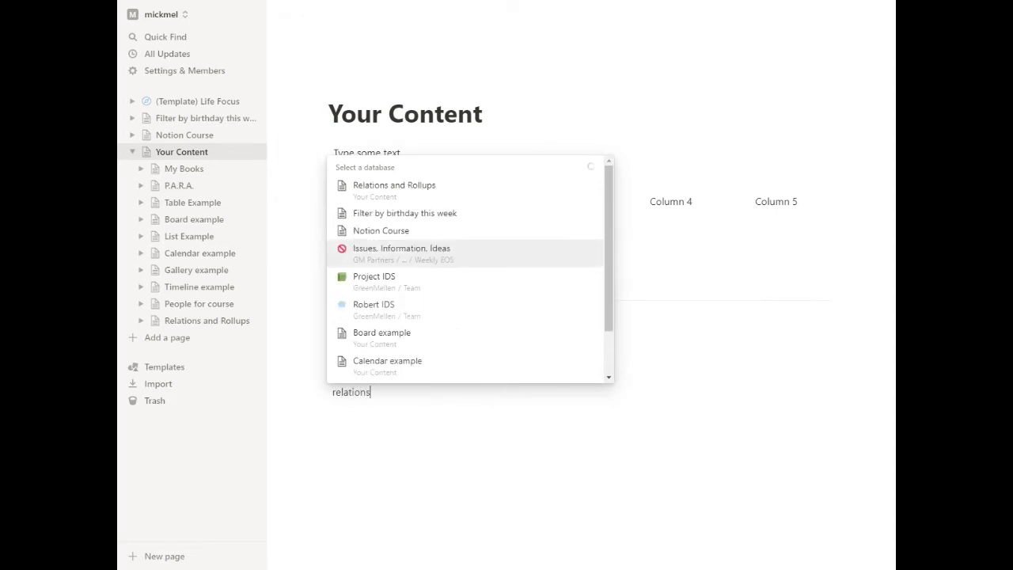
text(tions)
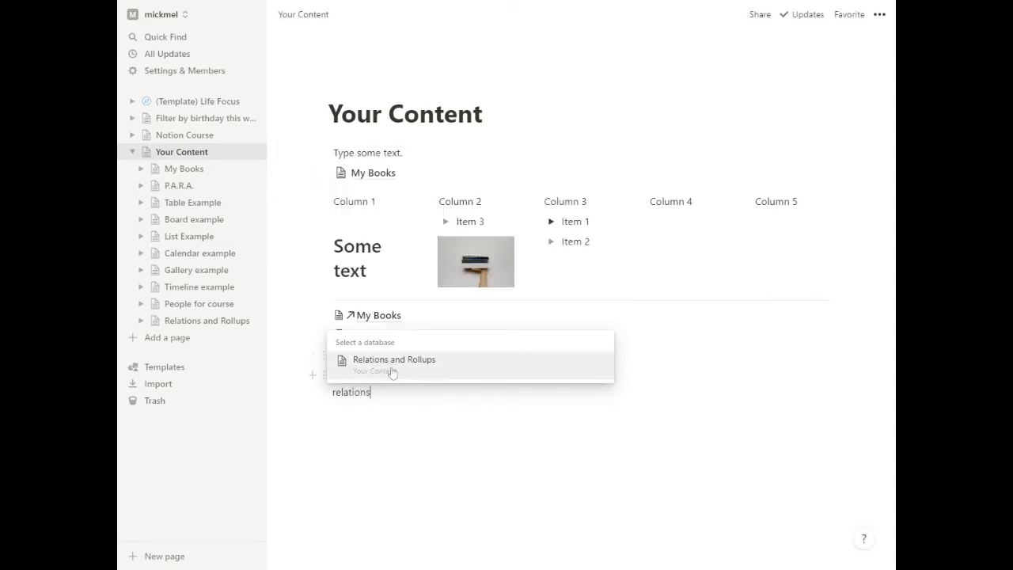
click(391, 370)
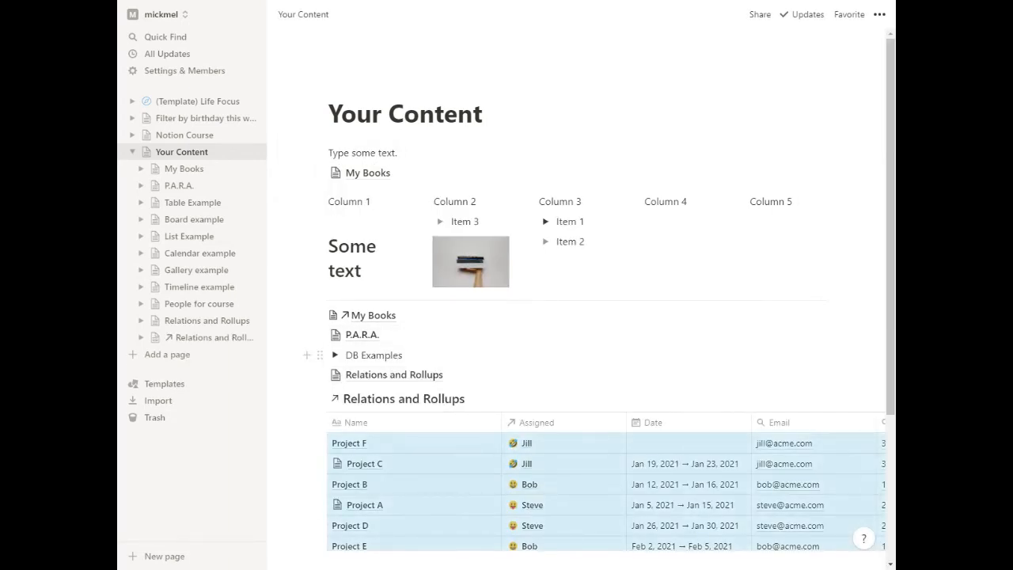
scroll(532, 356, down, 2)
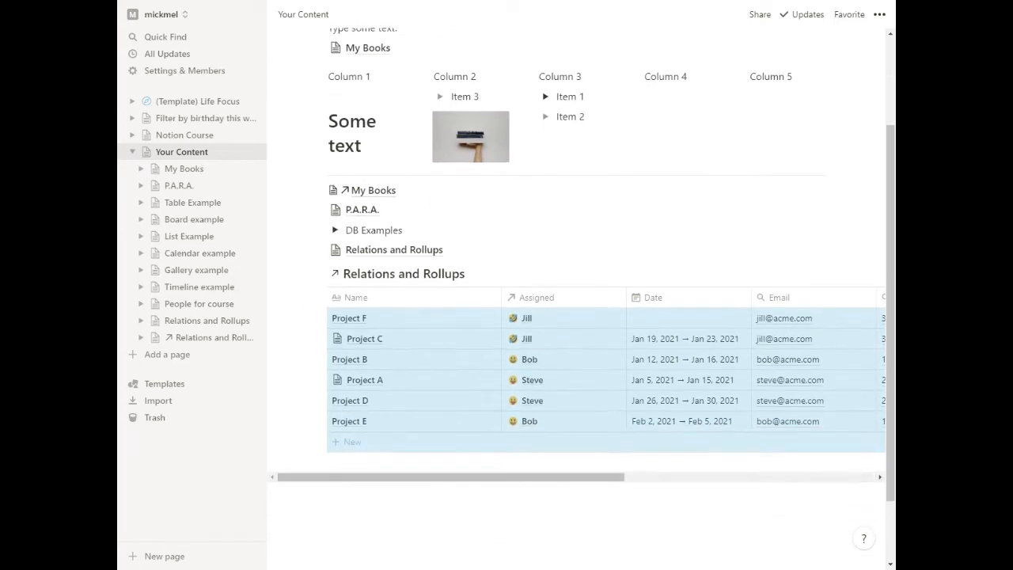
click(550, 492)
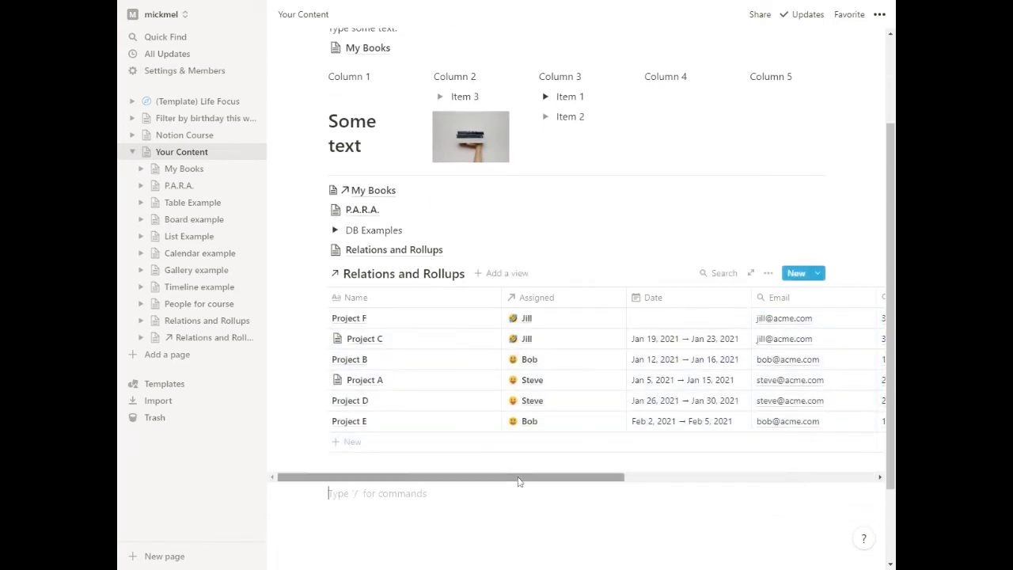
Filter the linked Relations and Rollups table to records where Assigned contains the person responsible for Projects C and F.
scroll(522, 480, right, 2)
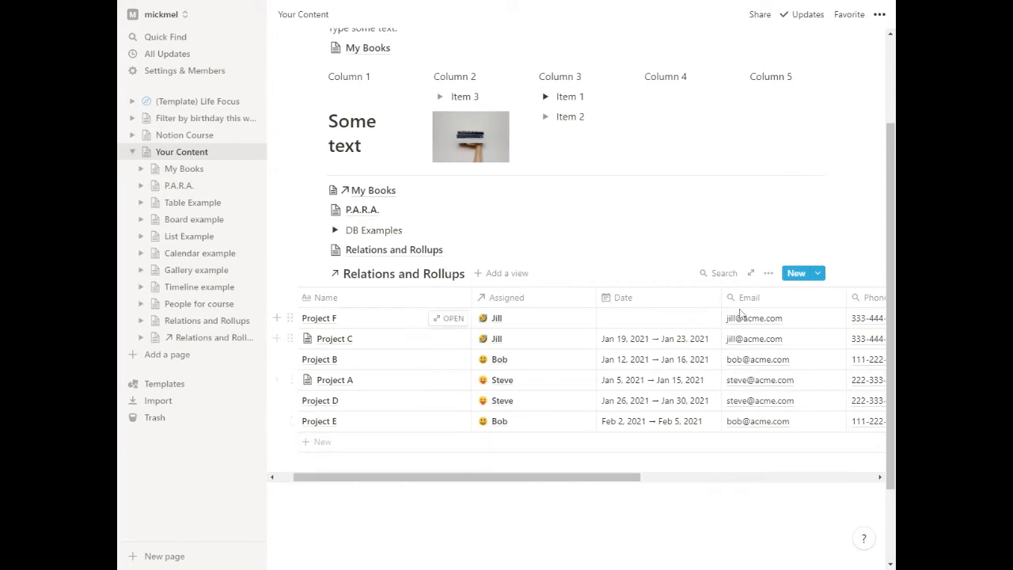
click(768, 273)
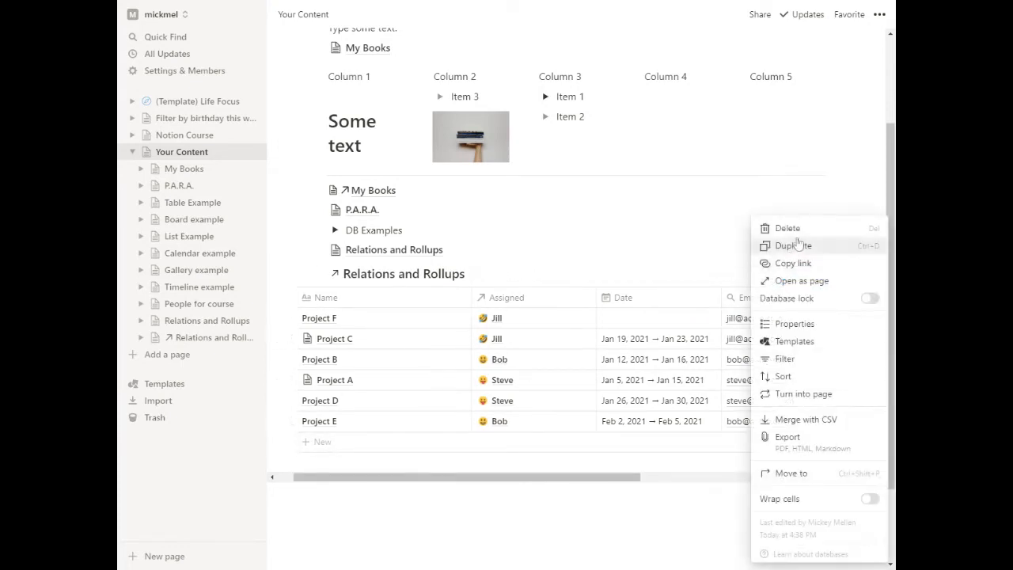
click(796, 363)
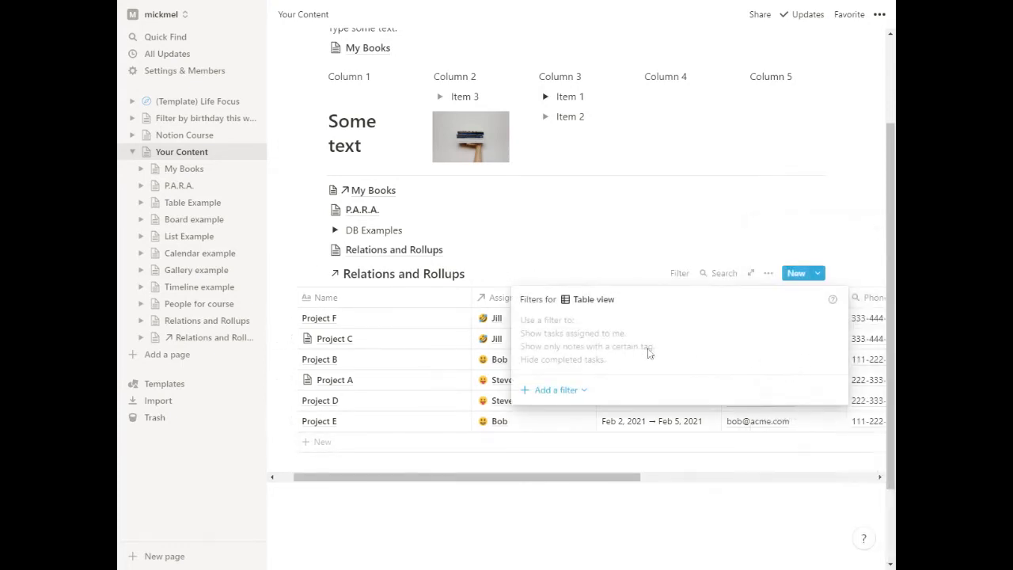
click(540, 392)
click(552, 414)
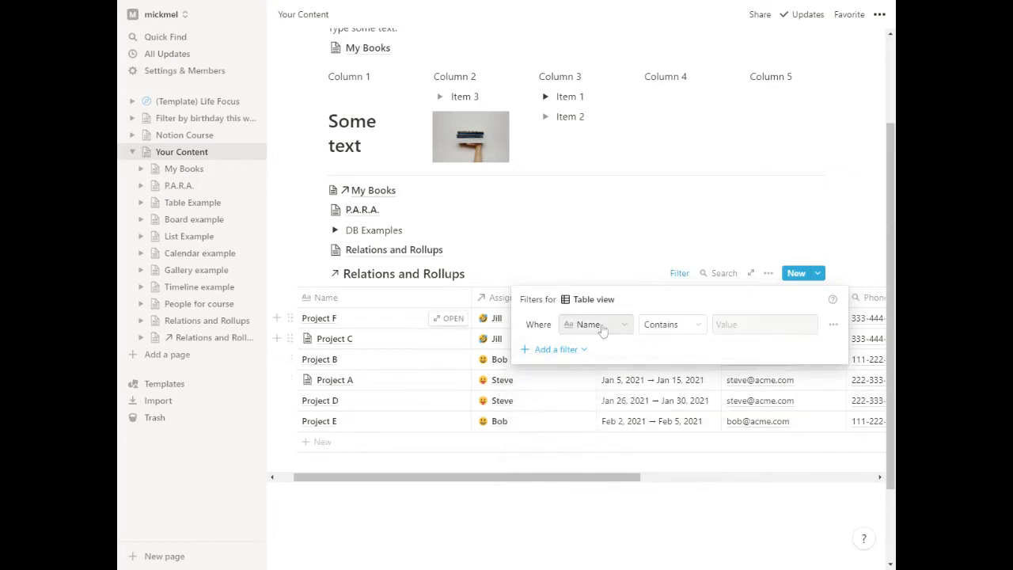
click(602, 326)
click(573, 394)
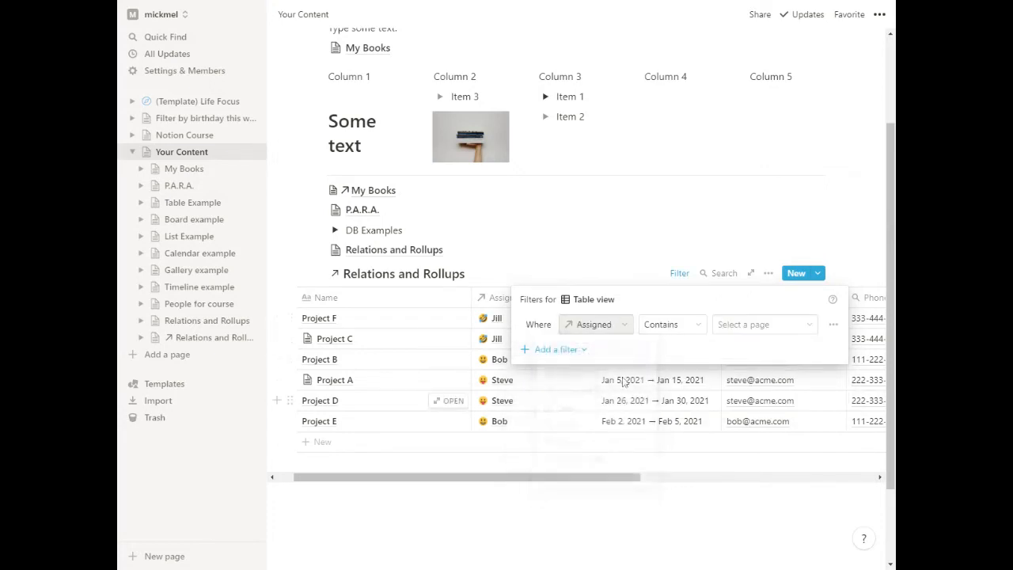
click(749, 326)
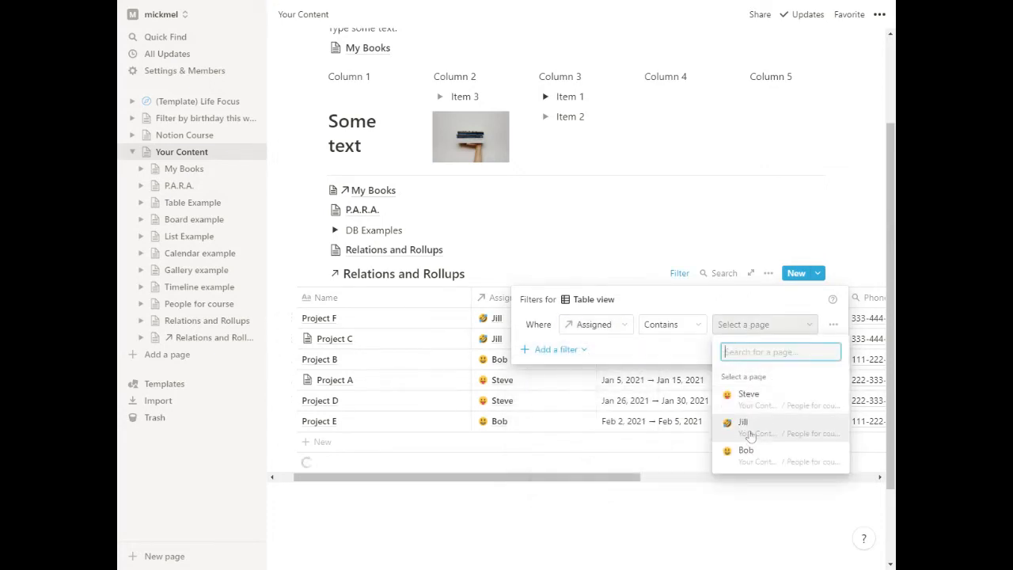
click(746, 420)
click(608, 210)
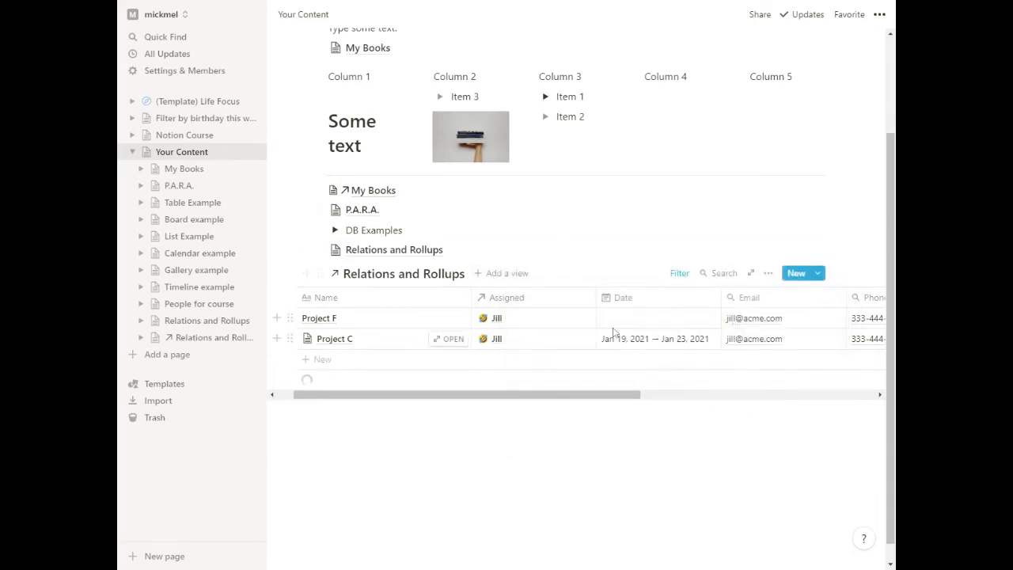
Narrow the linked table's Name and Assigned columns and hide its Email and Phone properties.
drag(472, 298, 420, 298)
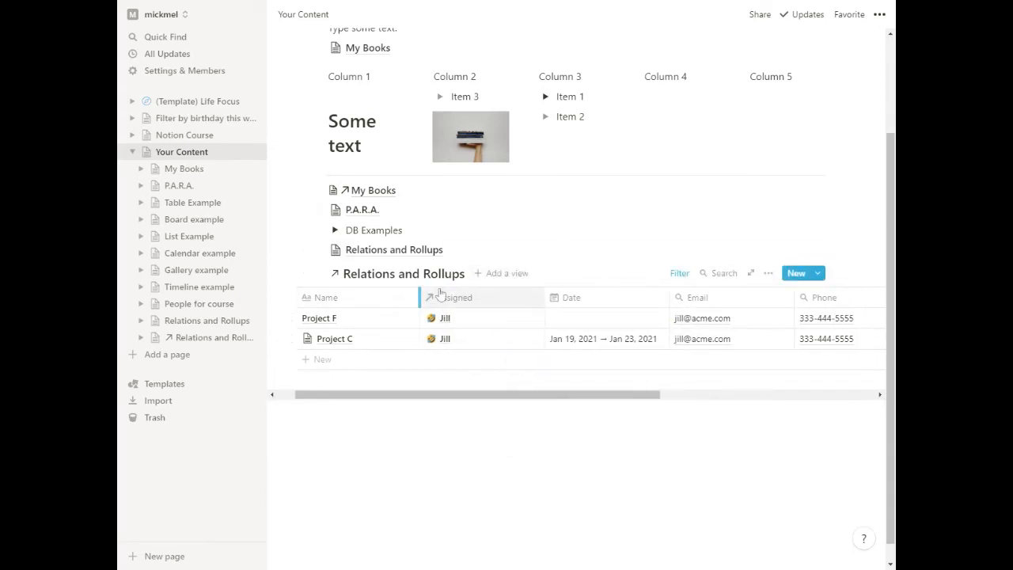
drag(545, 298, 492, 298)
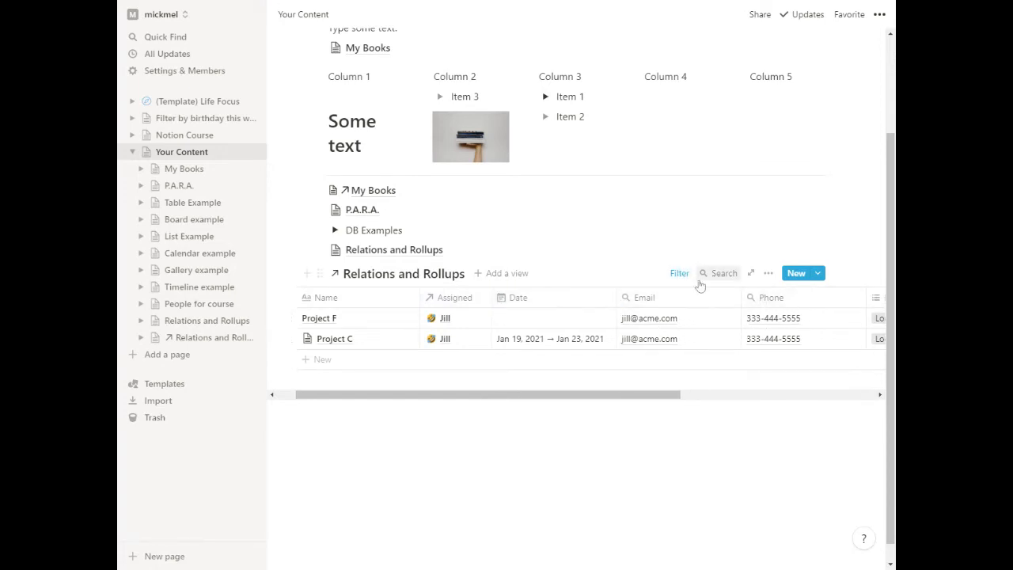
click(768, 274)
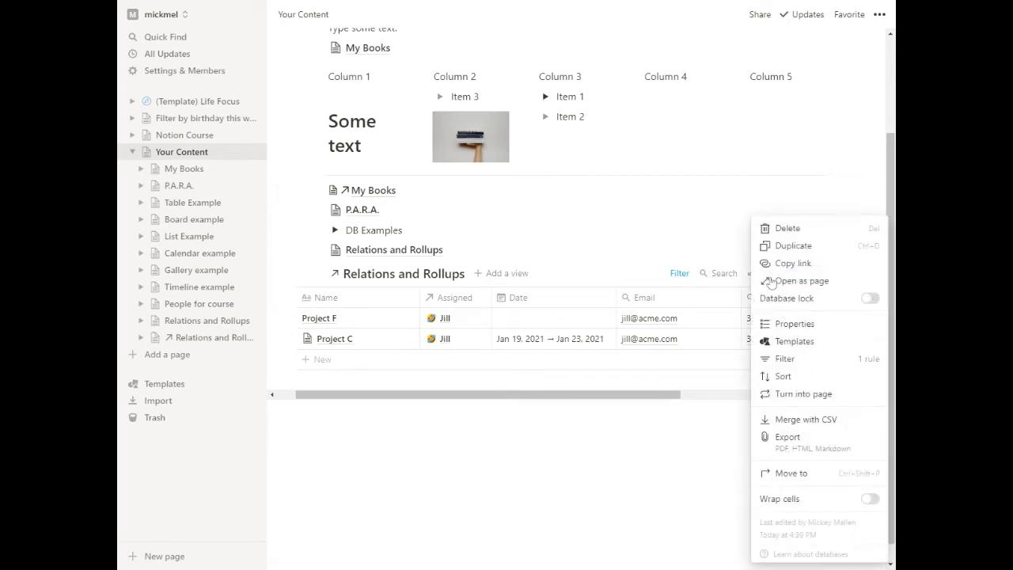
click(795, 324)
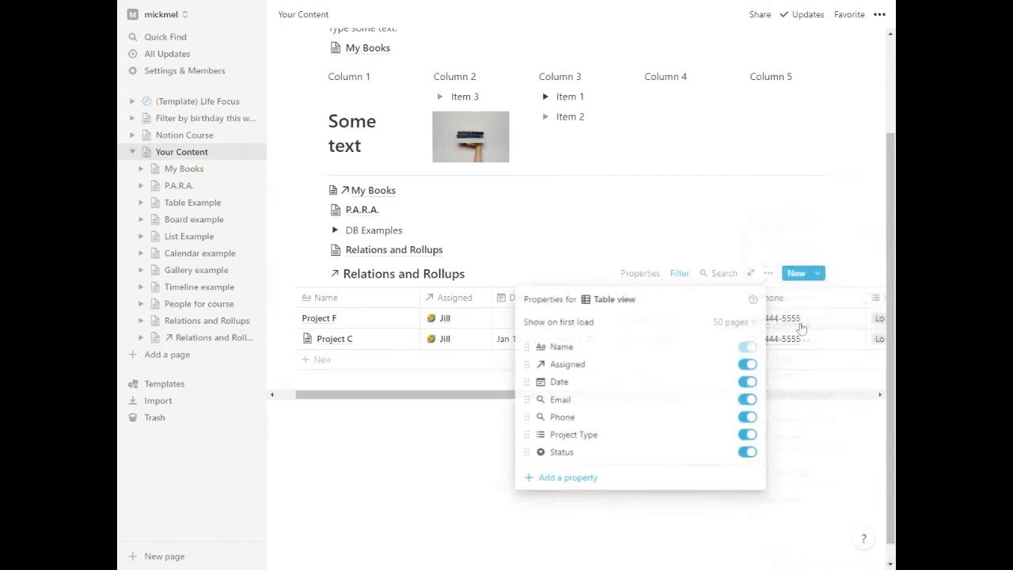
click(749, 401)
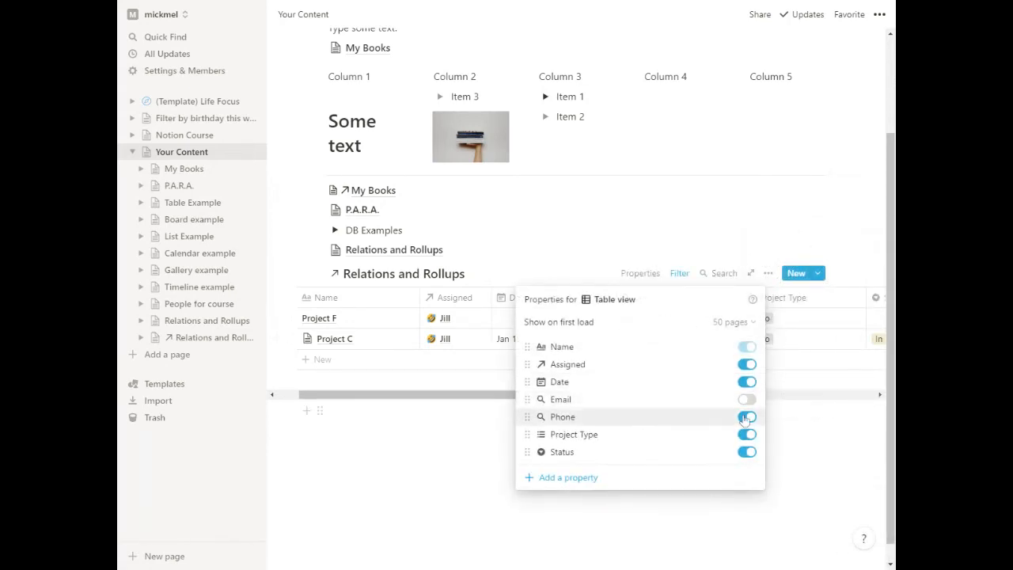
click(747, 418)
click(675, 190)
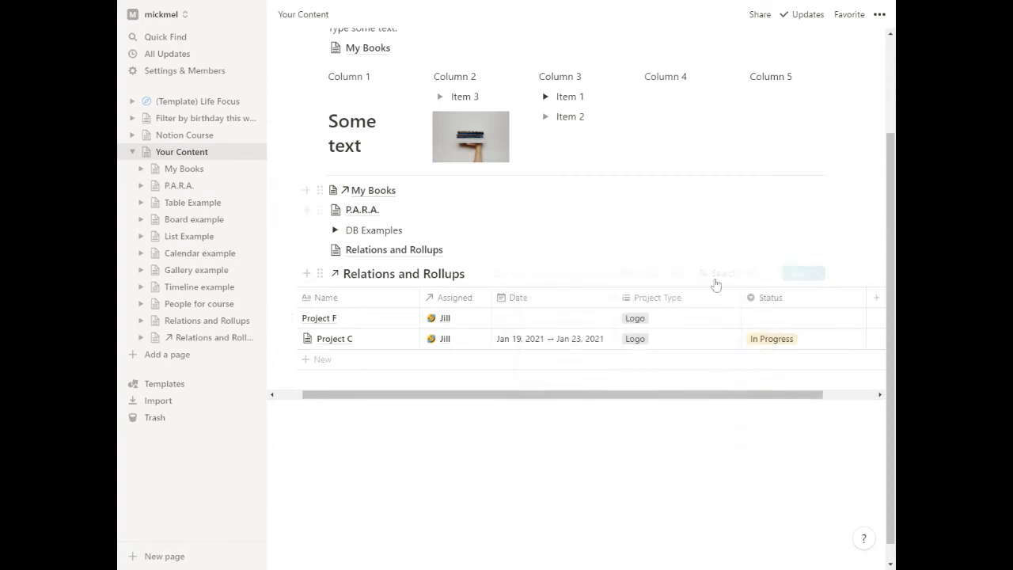
Narrow the Project Type, Status, Date, Assigned and Name columns so the linked table fits the page width.
drag(742, 304, 696, 301)
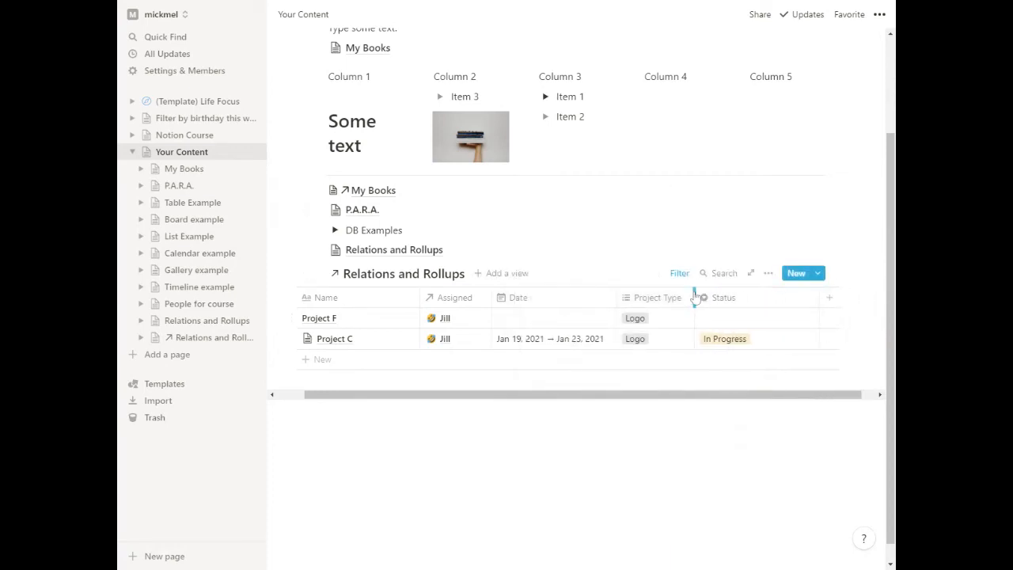
drag(821, 301, 784, 301)
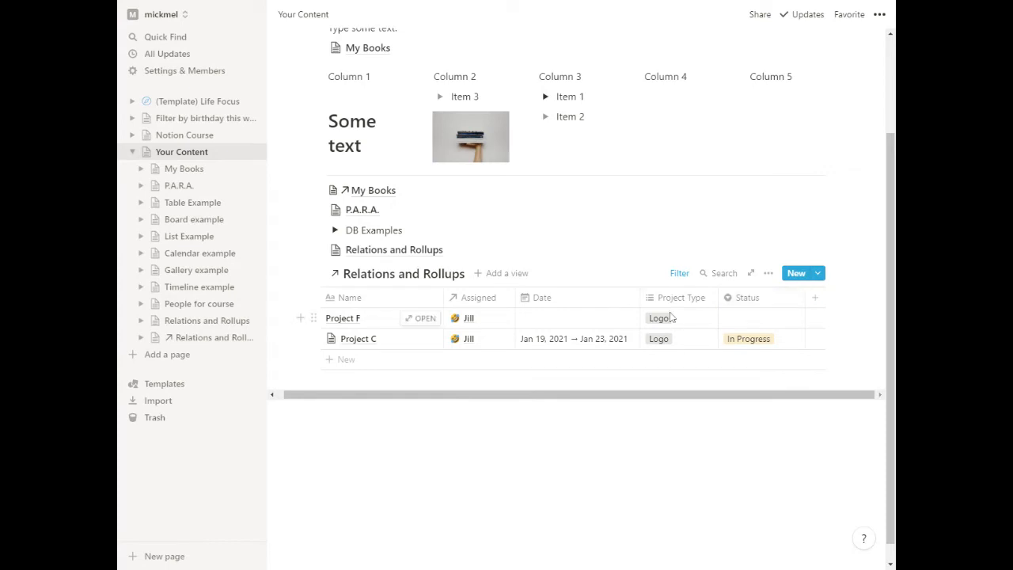
drag(640, 301, 594, 297)
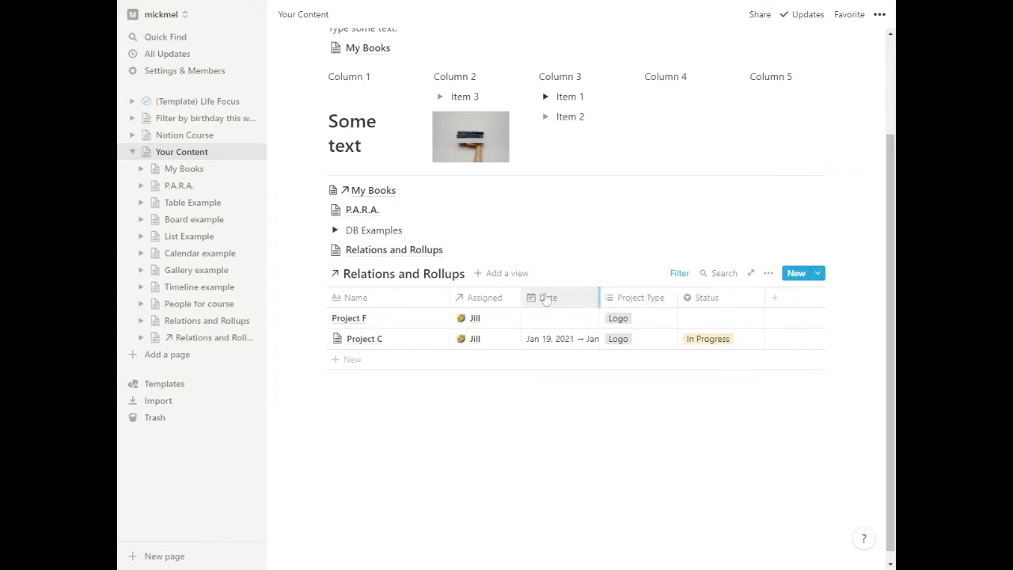
drag(519, 298, 515, 297)
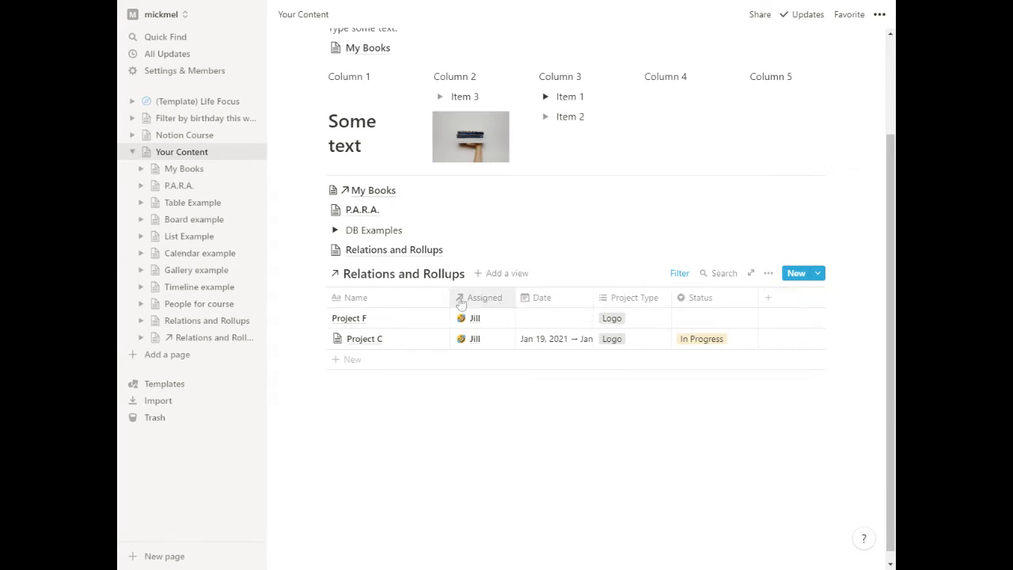
drag(444, 298, 428, 298)
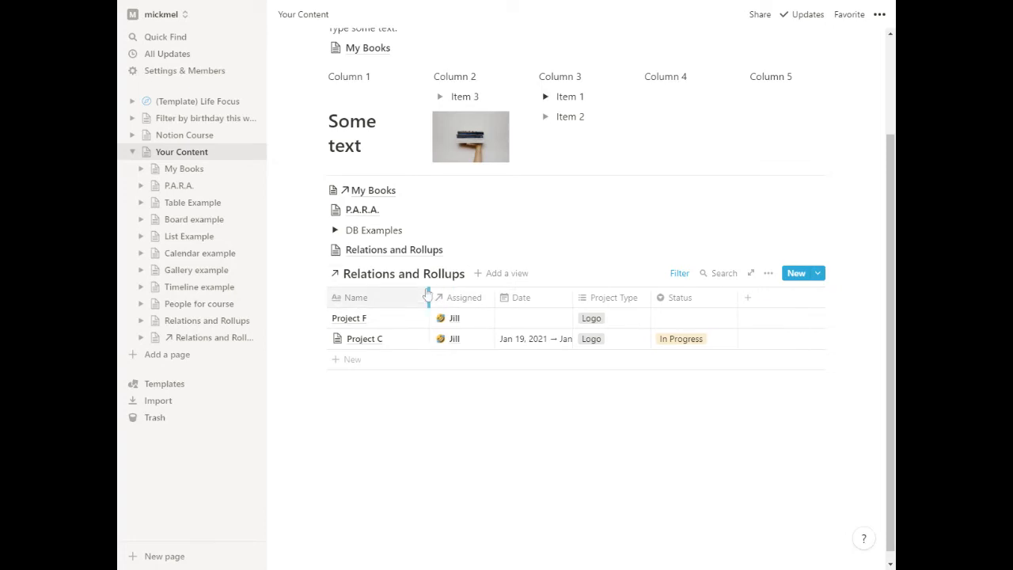
Open the original Relations and Rollups database from the linked table's title to compare it, and return to Your Content.
click(419, 276)
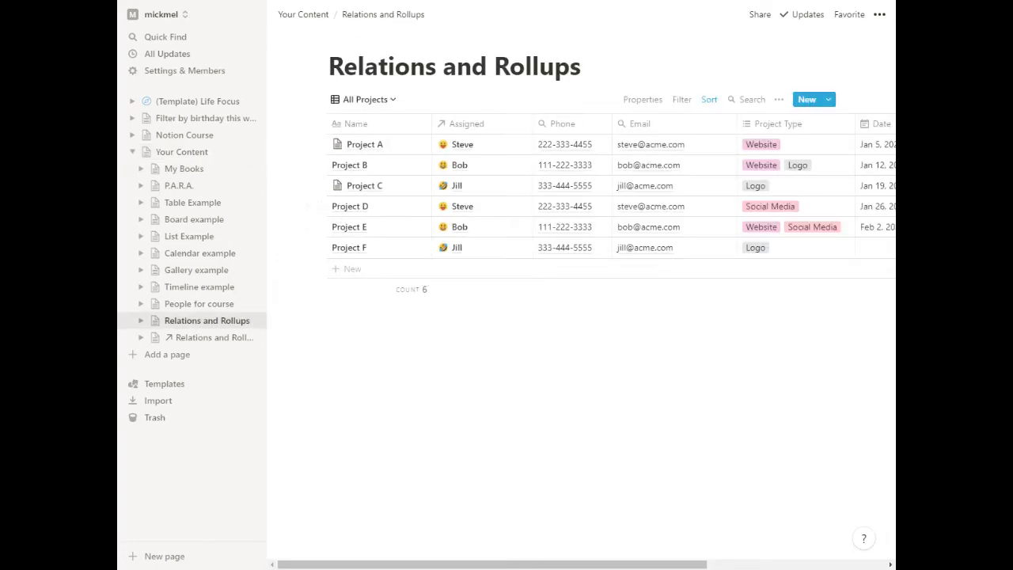
click(288, 15)
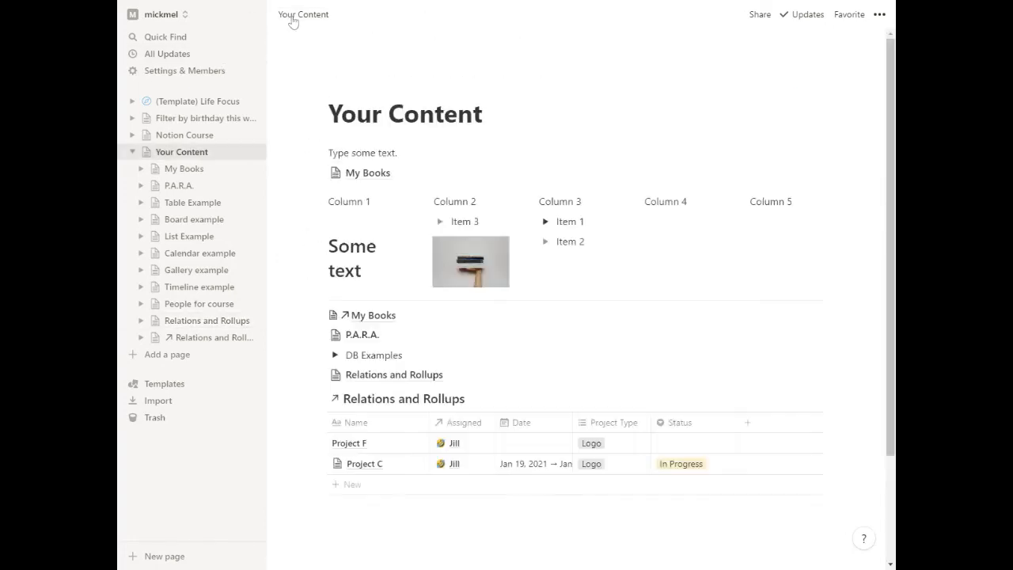
scroll(547, 349, down, 1)
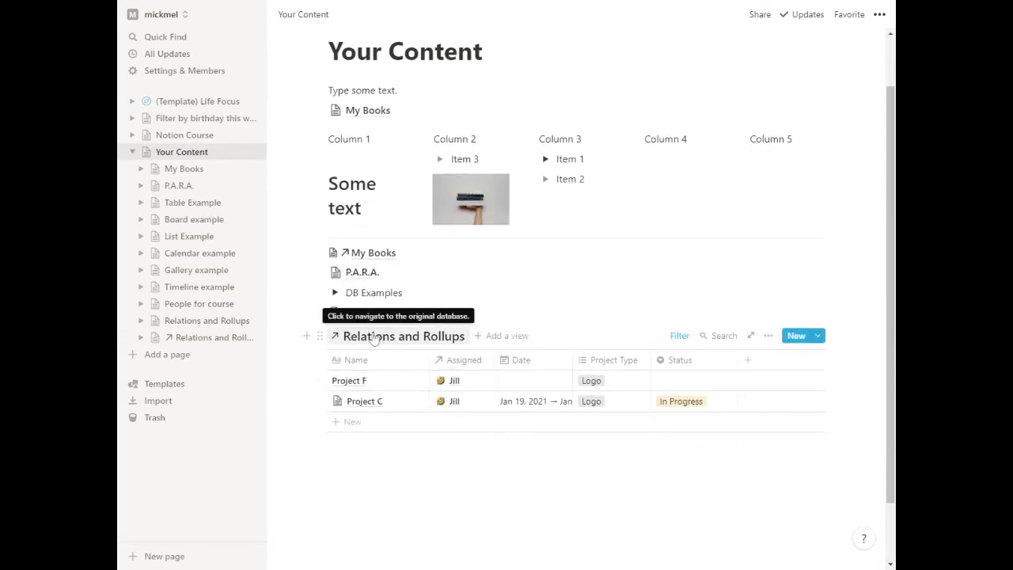
click(437, 339)
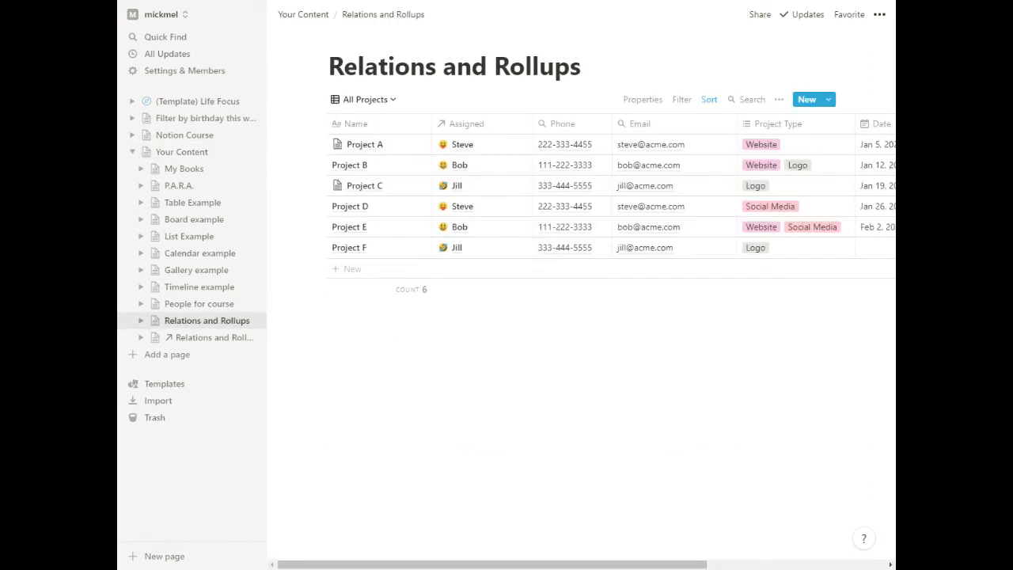
click(252, 3)
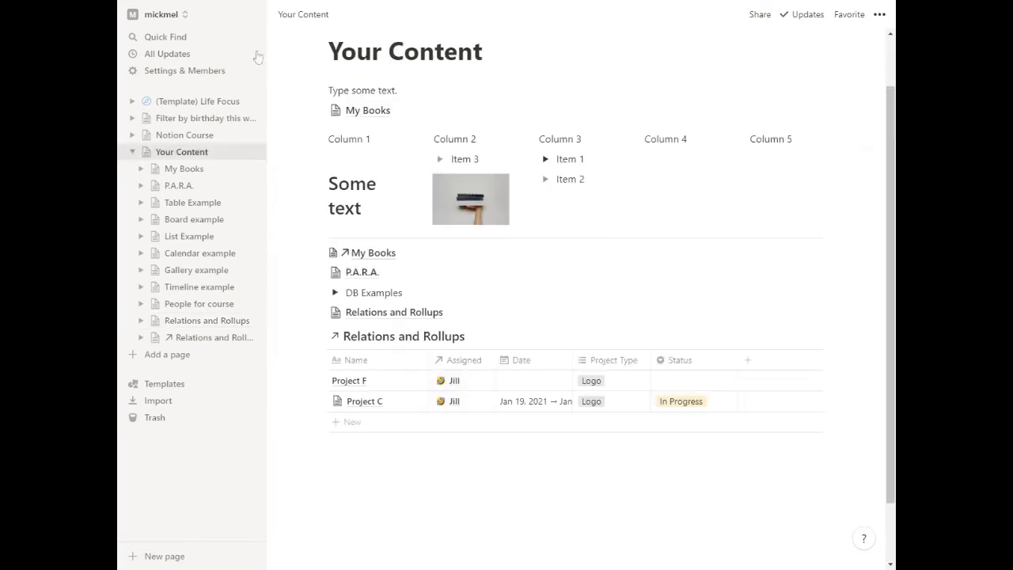
Move the Relations and Rollups page link into the DB Examples toggle.
drag(320, 312, 353, 292)
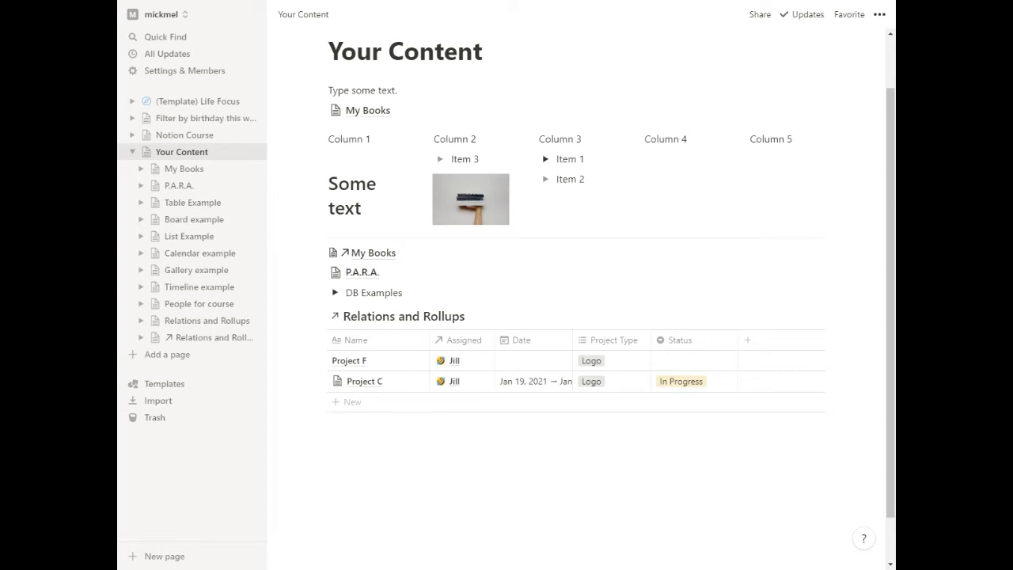
In the original Relations and Rollups database, add Website and Social Media to Project F's Project Type.
click(360, 317)
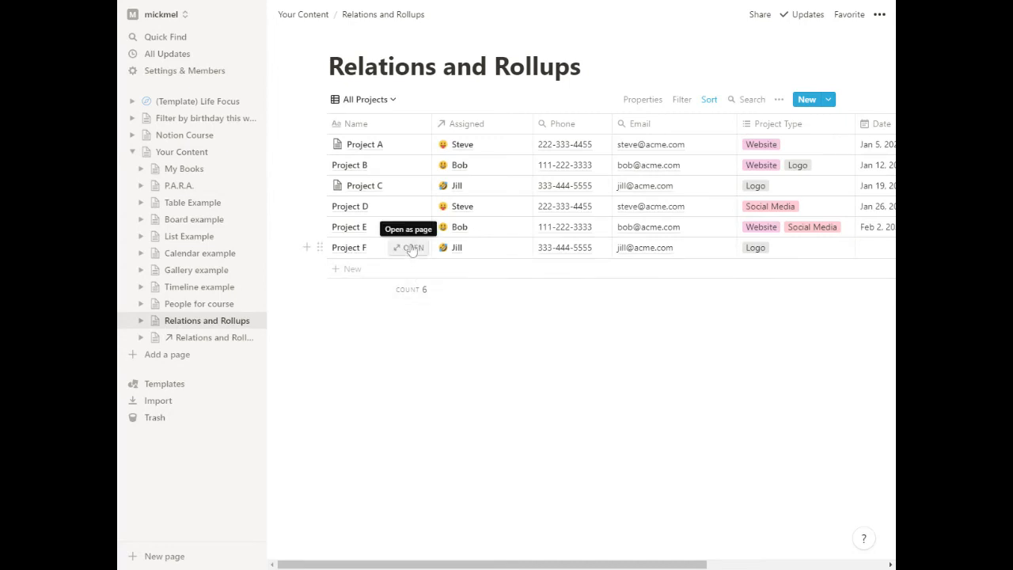
click(411, 248)
click(432, 264)
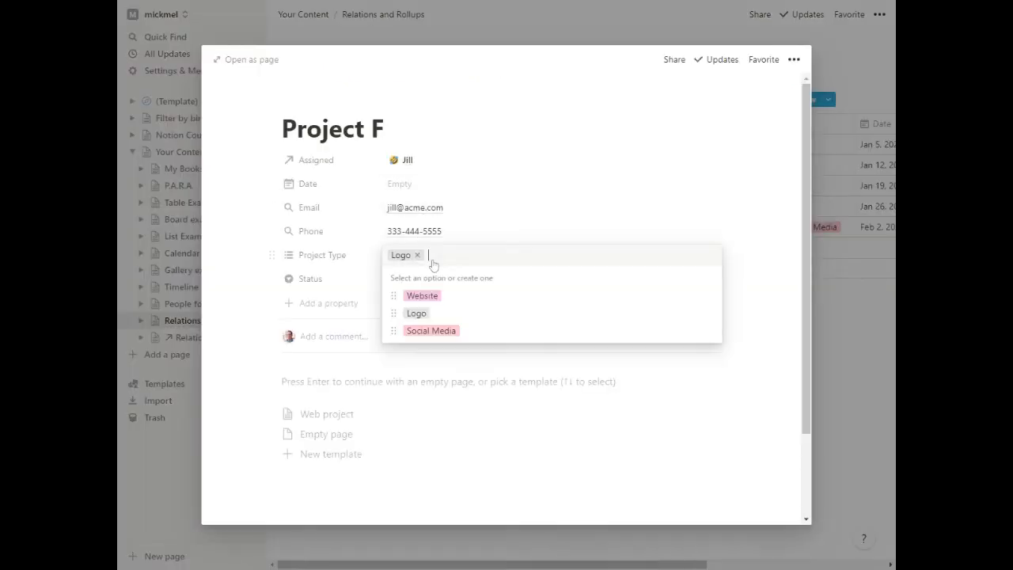
click(422, 295)
click(432, 330)
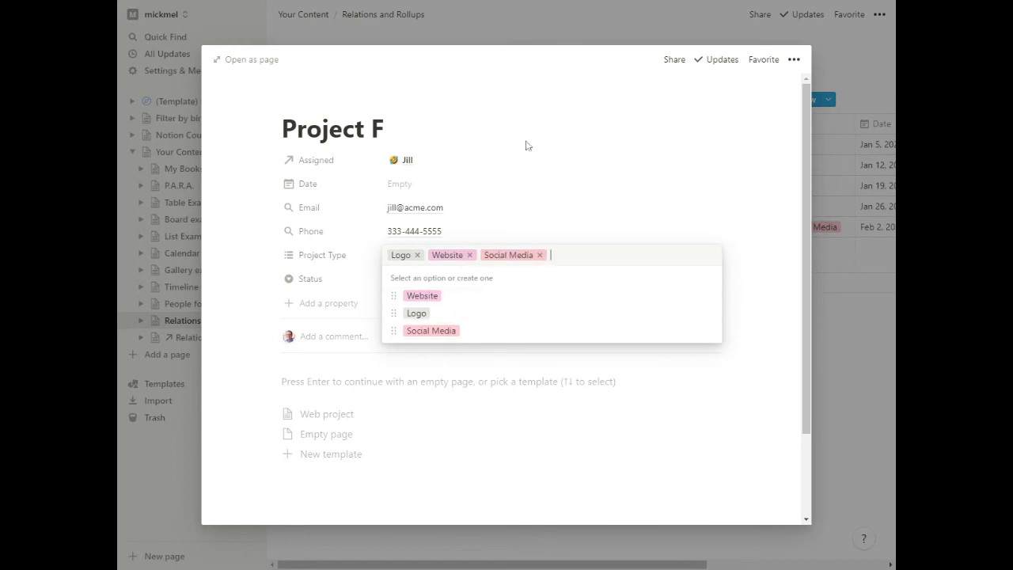
click(526, 143)
click(858, 355)
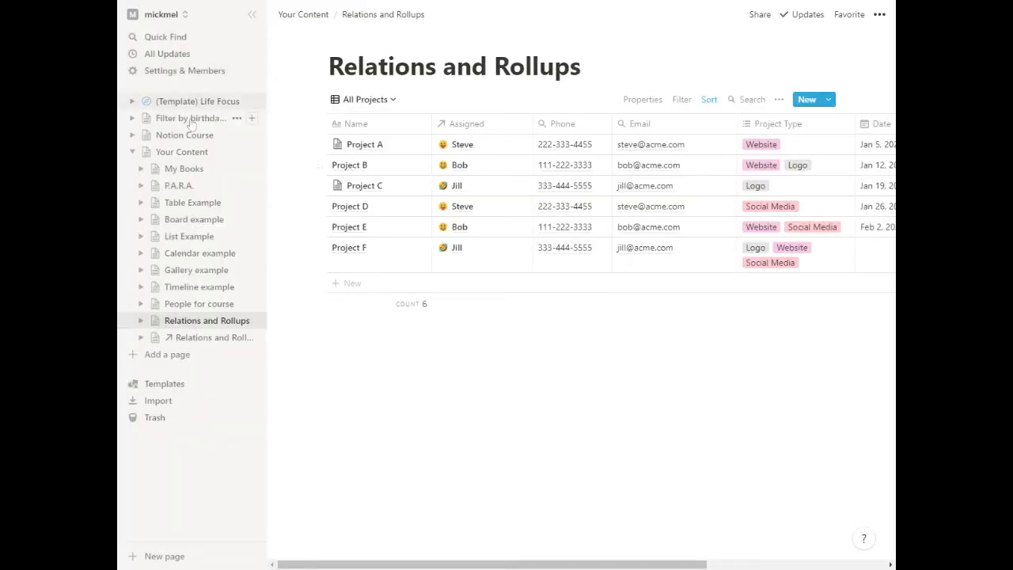
Return to Your Content and widen the linked table's Project Type column.
click(181, 153)
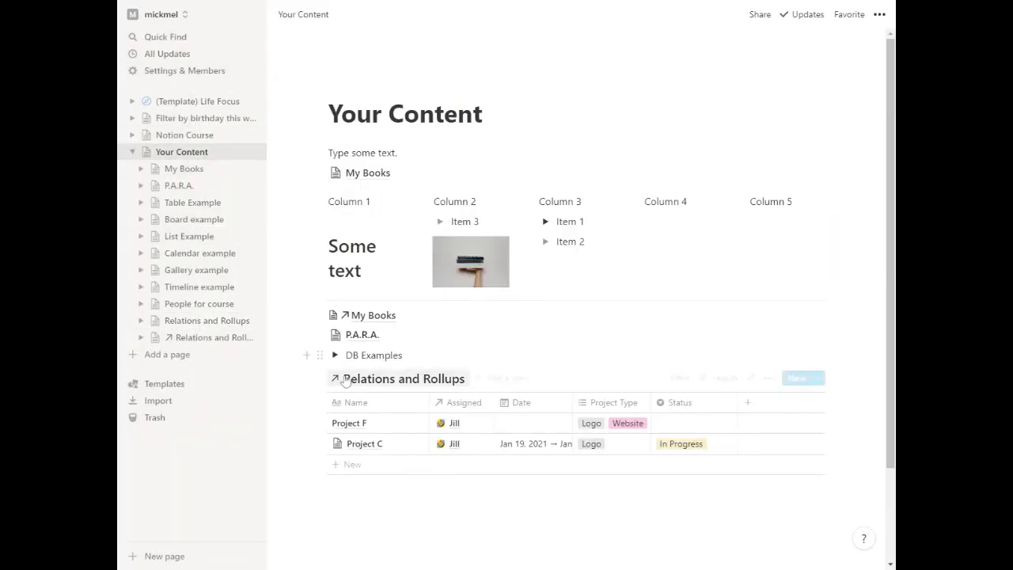
scroll(515, 334, down, 2)
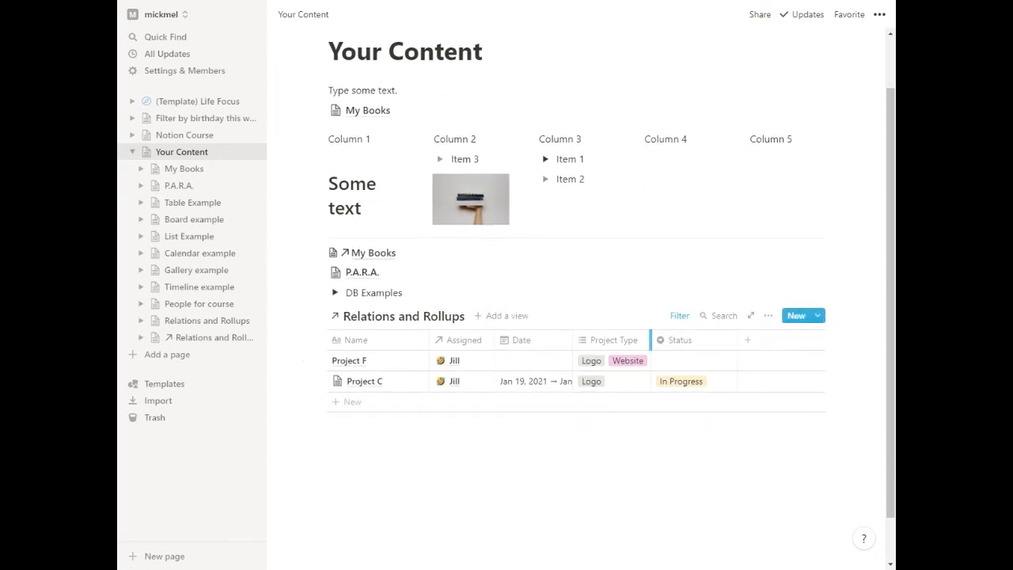
drag(651, 339, 697, 339)
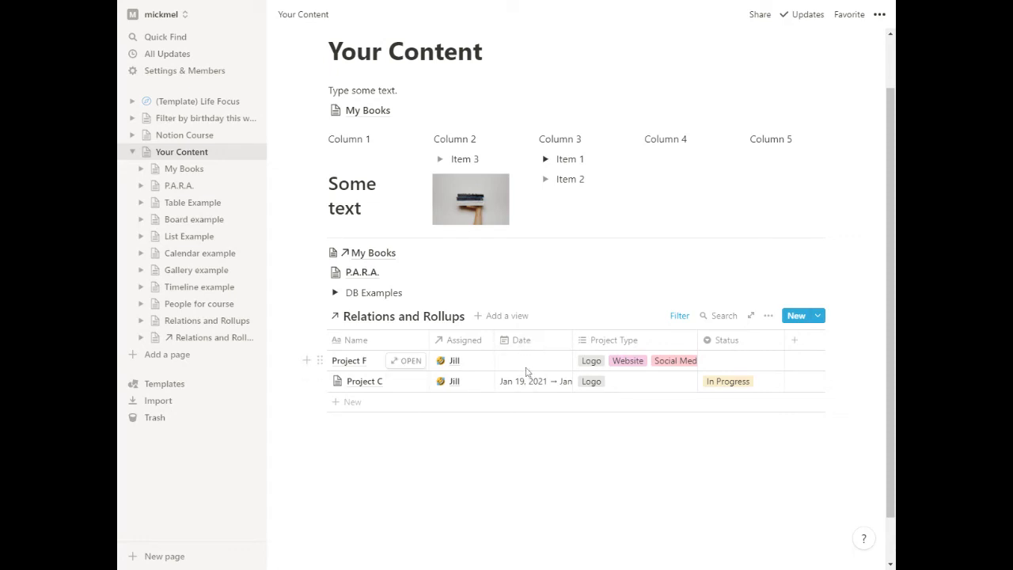
Remove the Assigned filter from the linked Relations and Rollups table.
click(681, 316)
click(833, 368)
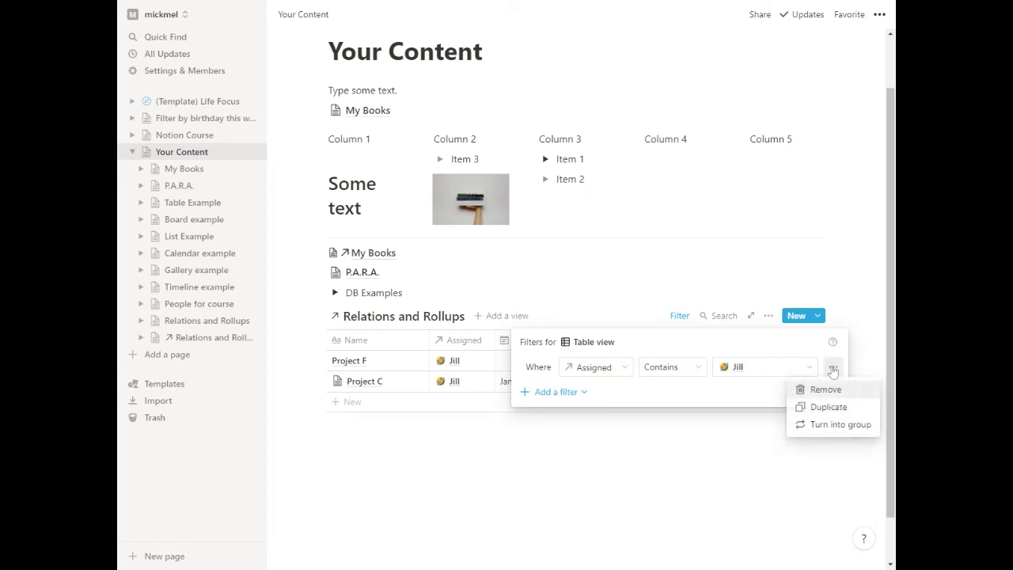
click(822, 389)
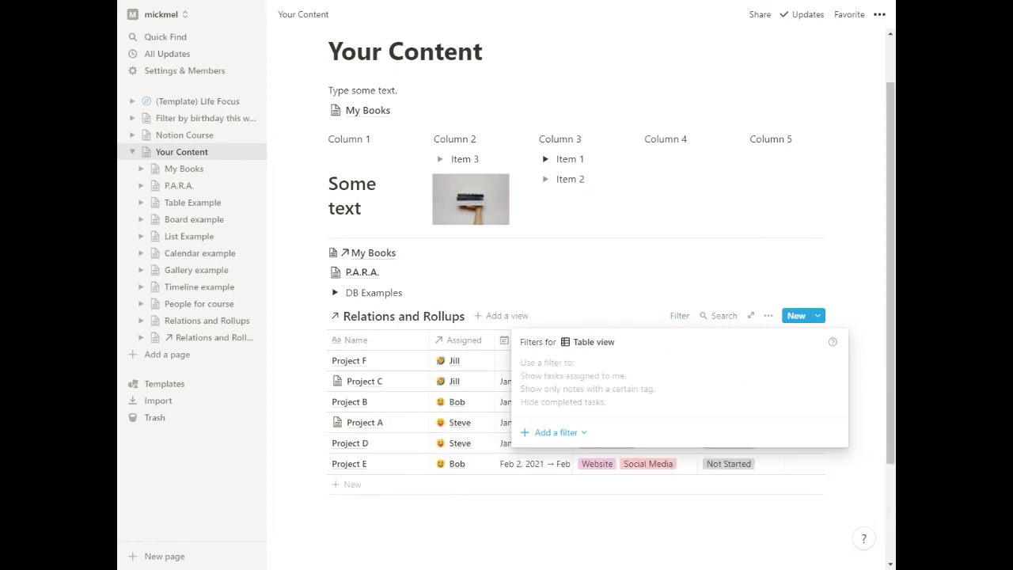
Add a filter to the linked table for records where Date is Today.
click(557, 441)
click(553, 460)
click(608, 367)
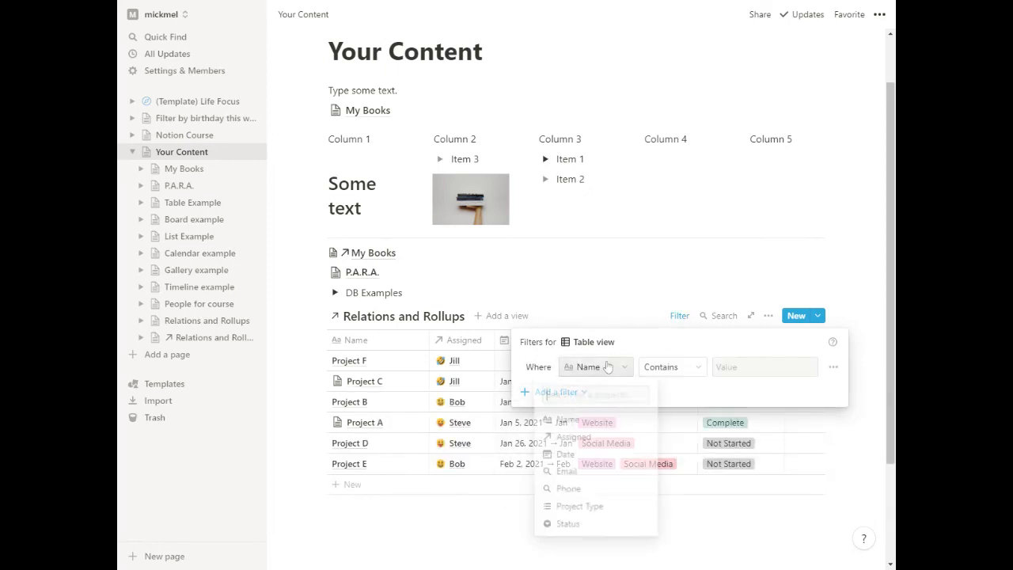
click(566, 452)
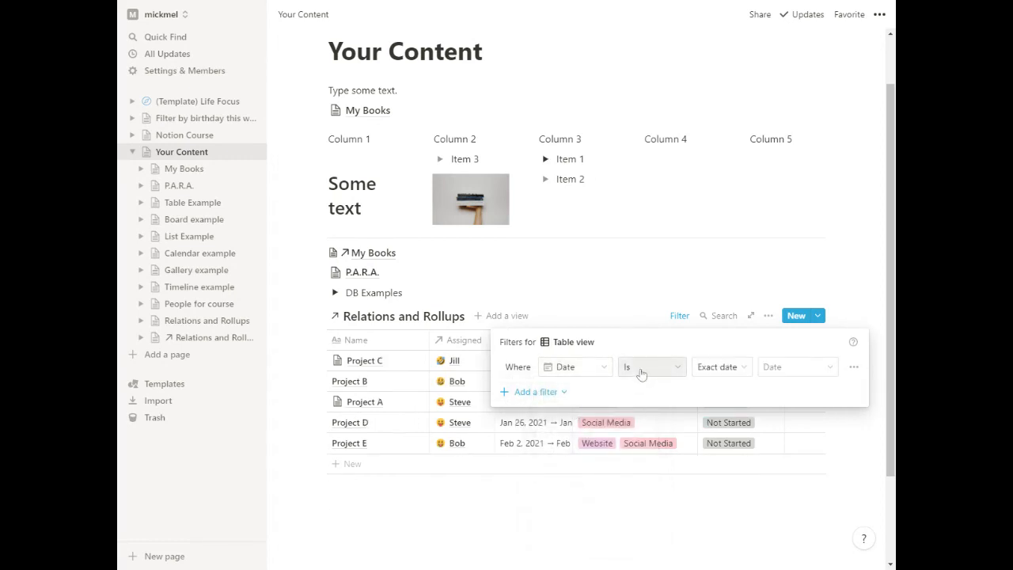
click(642, 369)
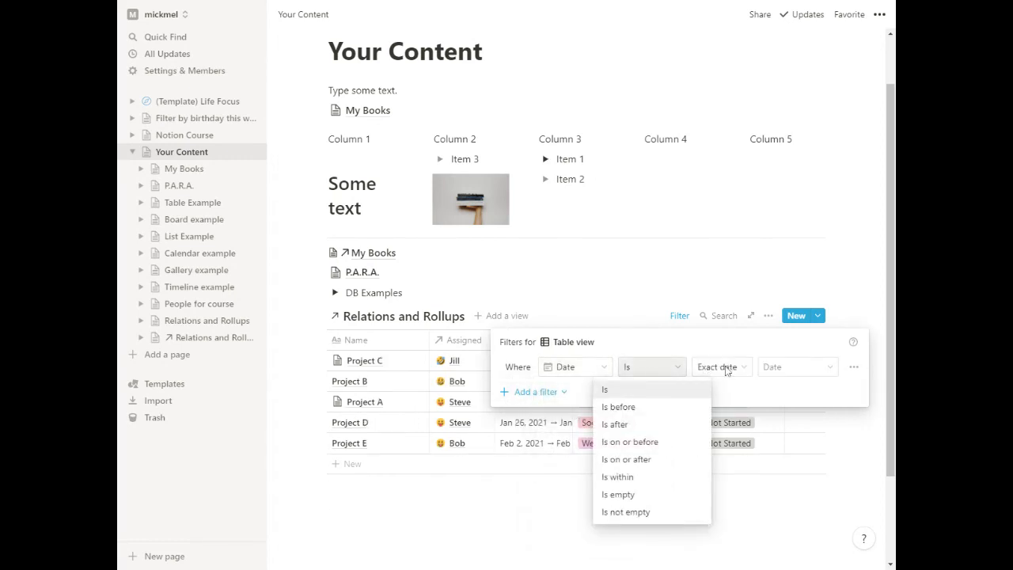
click(727, 371)
click(641, 369)
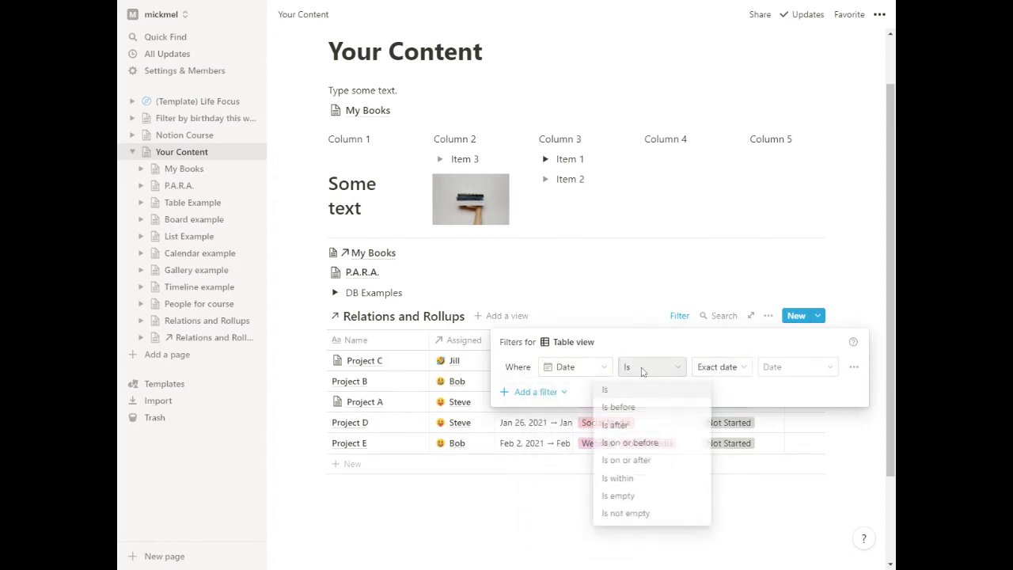
click(715, 371)
click(714, 390)
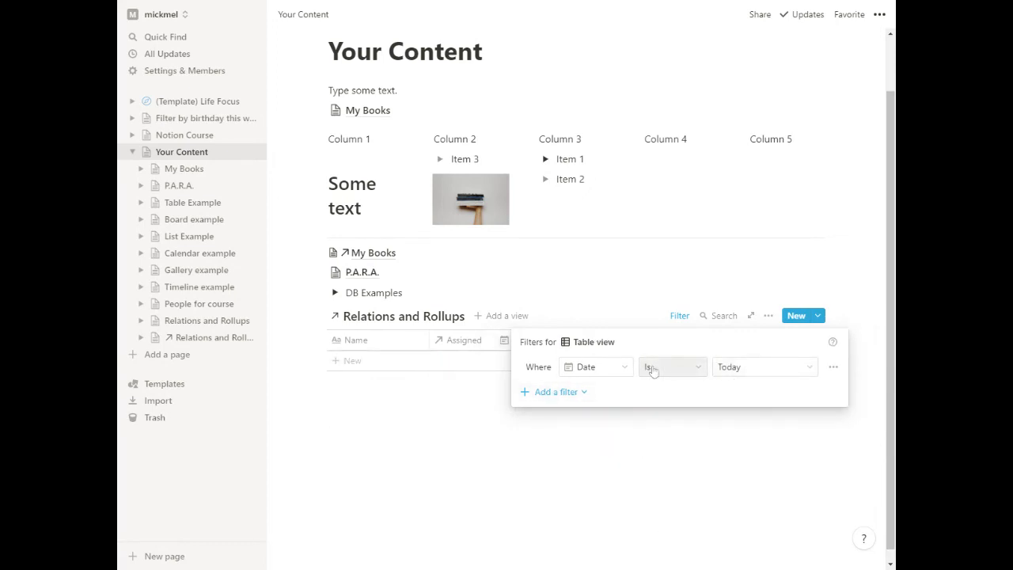
click(399, 442)
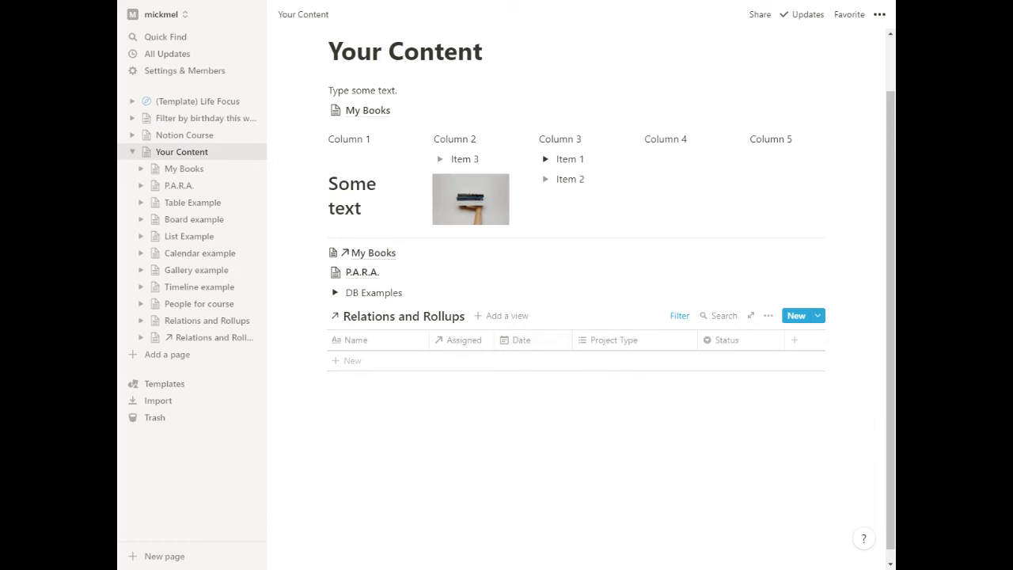
Change the linked table's Date filter condition to Is on or before, relative to Today.
click(678, 316)
click(674, 367)
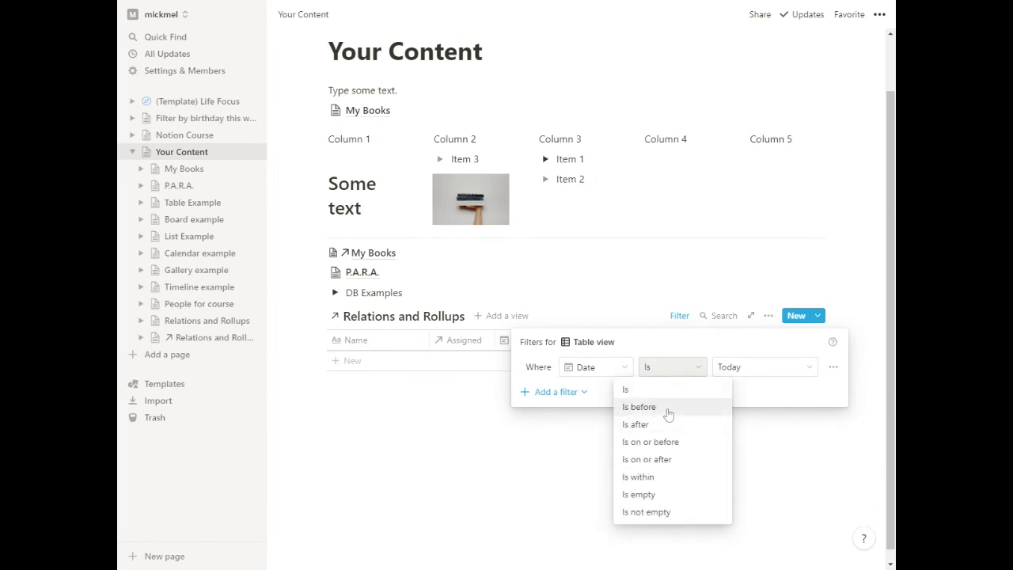
click(670, 442)
click(507, 475)
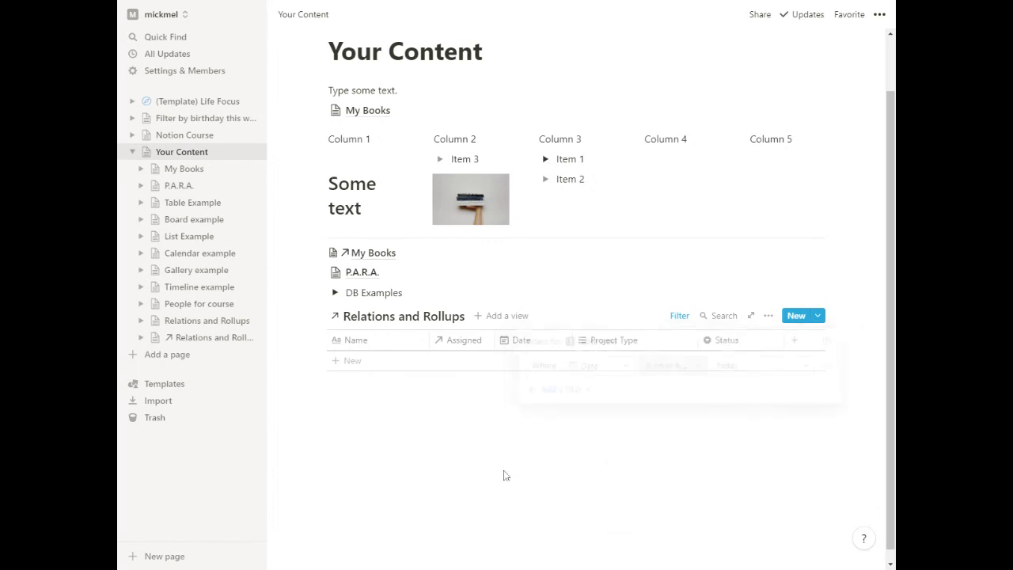